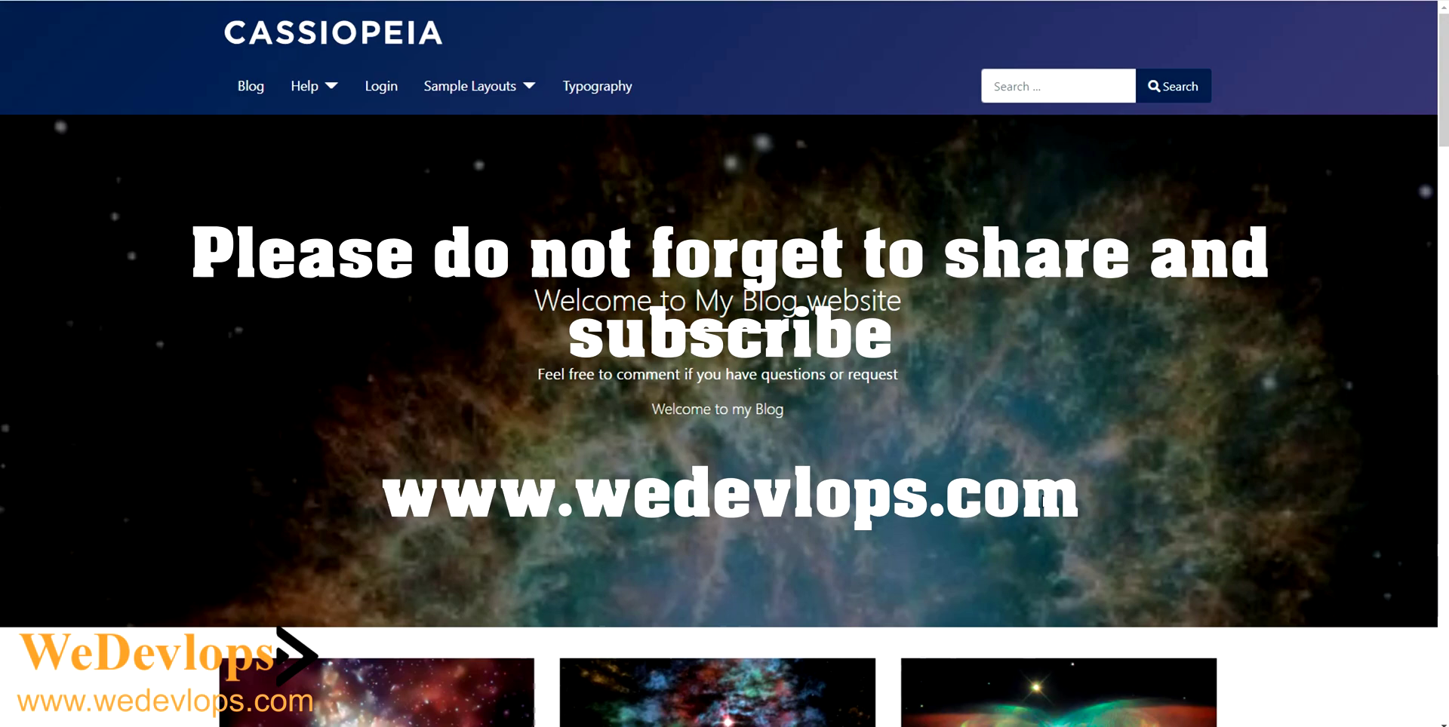
scroll(1042, 501, down, 3)
scroll(1042, 501, down, 4)
scroll(1042, 501, down, 3)
scroll(1041, 501, down, 4)
scroll(1042, 501, down, 4)
scroll(1042, 501, down, 3)
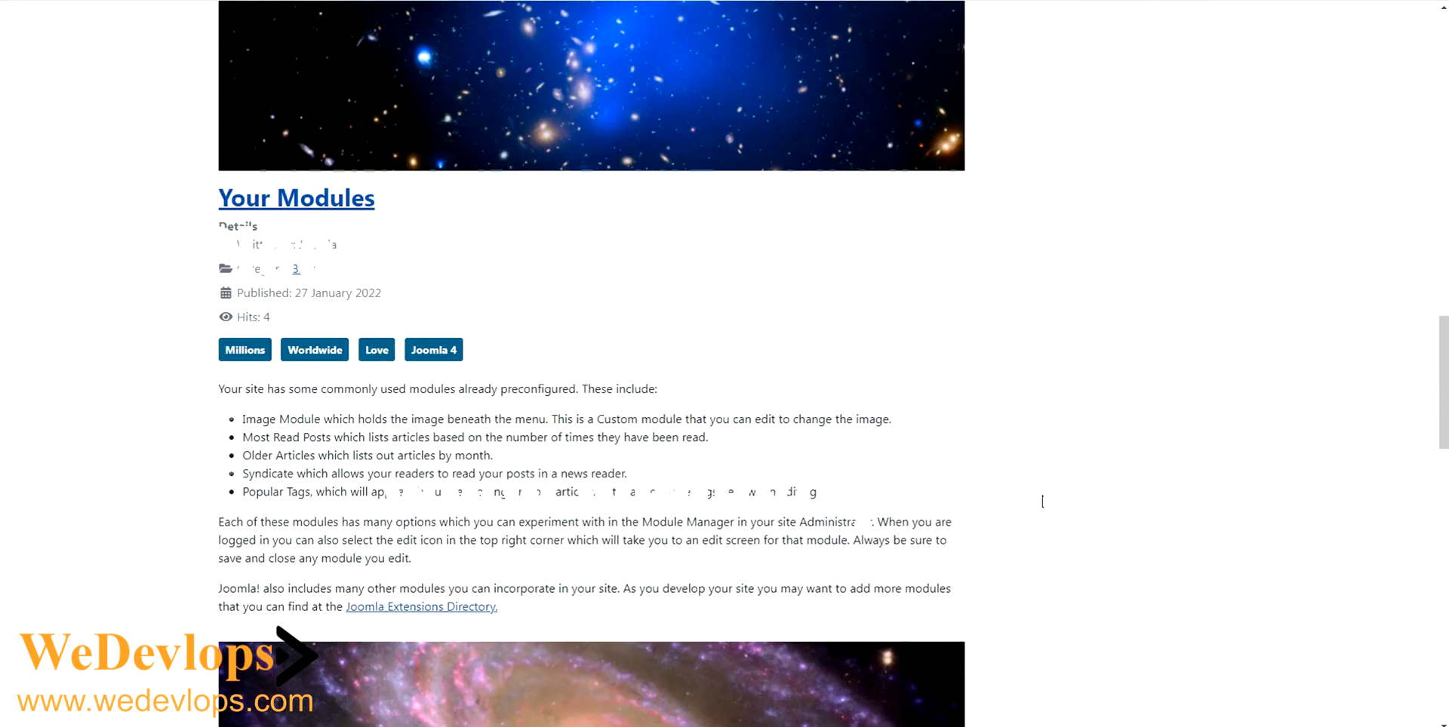
scroll(1042, 501, down, 5)
scroll(1042, 501, down, 5)
scroll(1044, 499, down, 3)
scroll(1045, 498, up, 4)
scroll(1045, 498, up, 6)
scroll(1043, 494, up, 10)
scroll(1043, 492, up, 8)
scroll(1042, 490, up, 6)
scroll(1042, 484, up, 3)
scroll(1043, 489, down, 5)
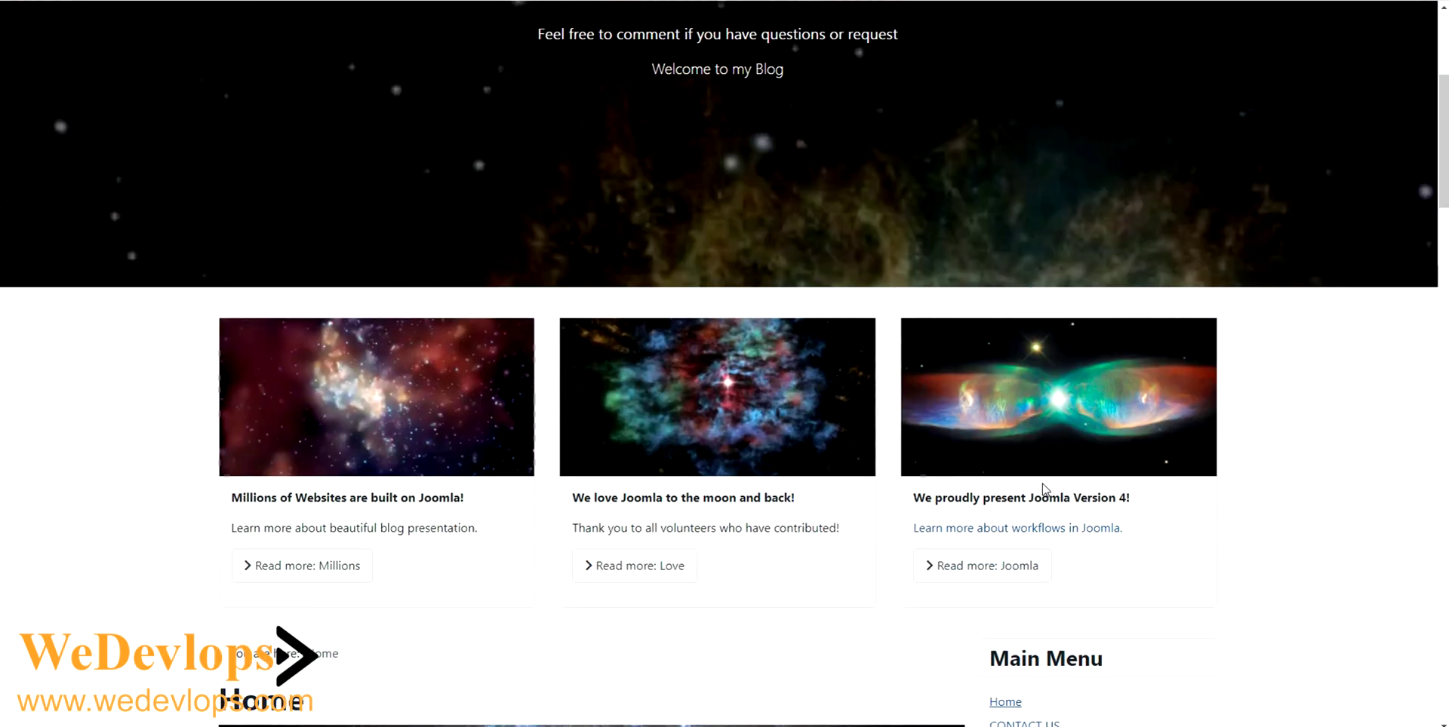
scroll(1044, 489, down, 3)
scroll(1198, 475, up, 5)
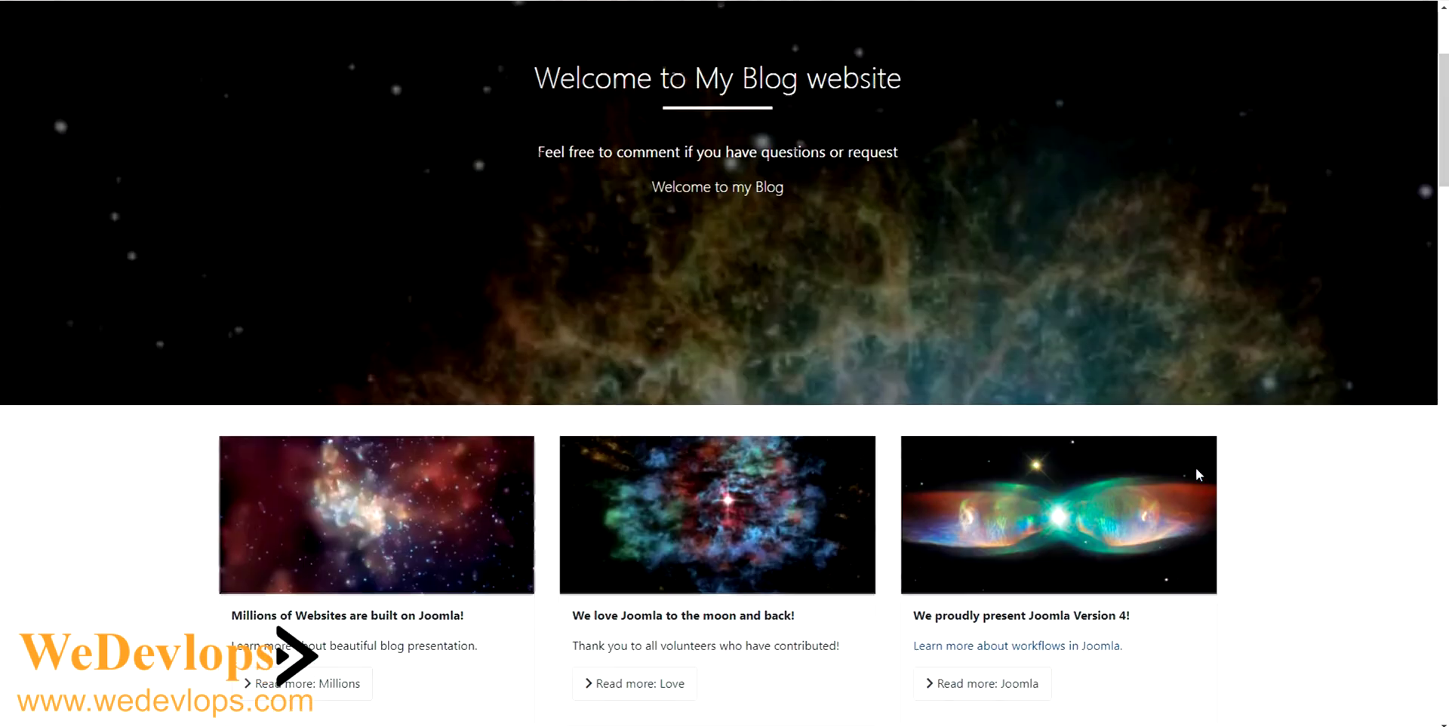
scroll(1196, 476, up, 3)
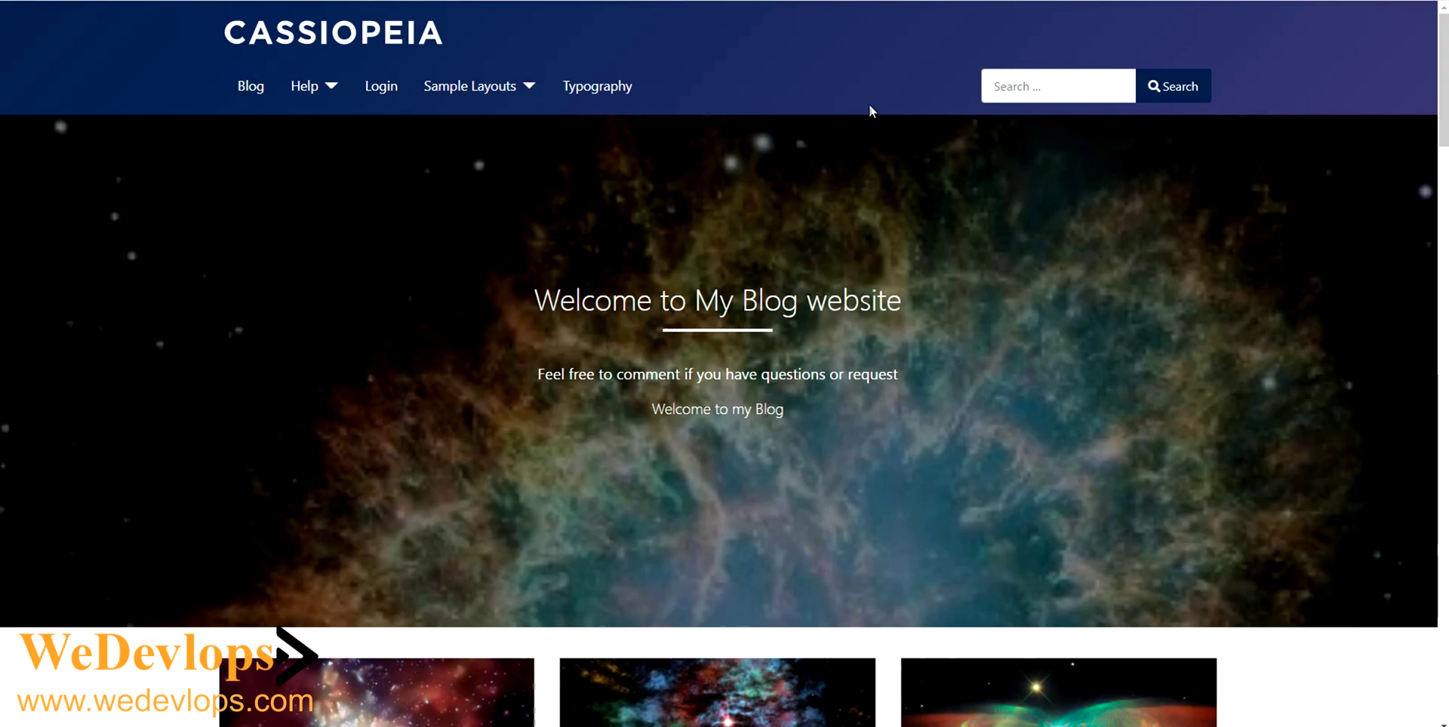
scroll(996, 246, down, 2)
scroll(997, 241, down, 5)
scroll(1174, 317, down, 3)
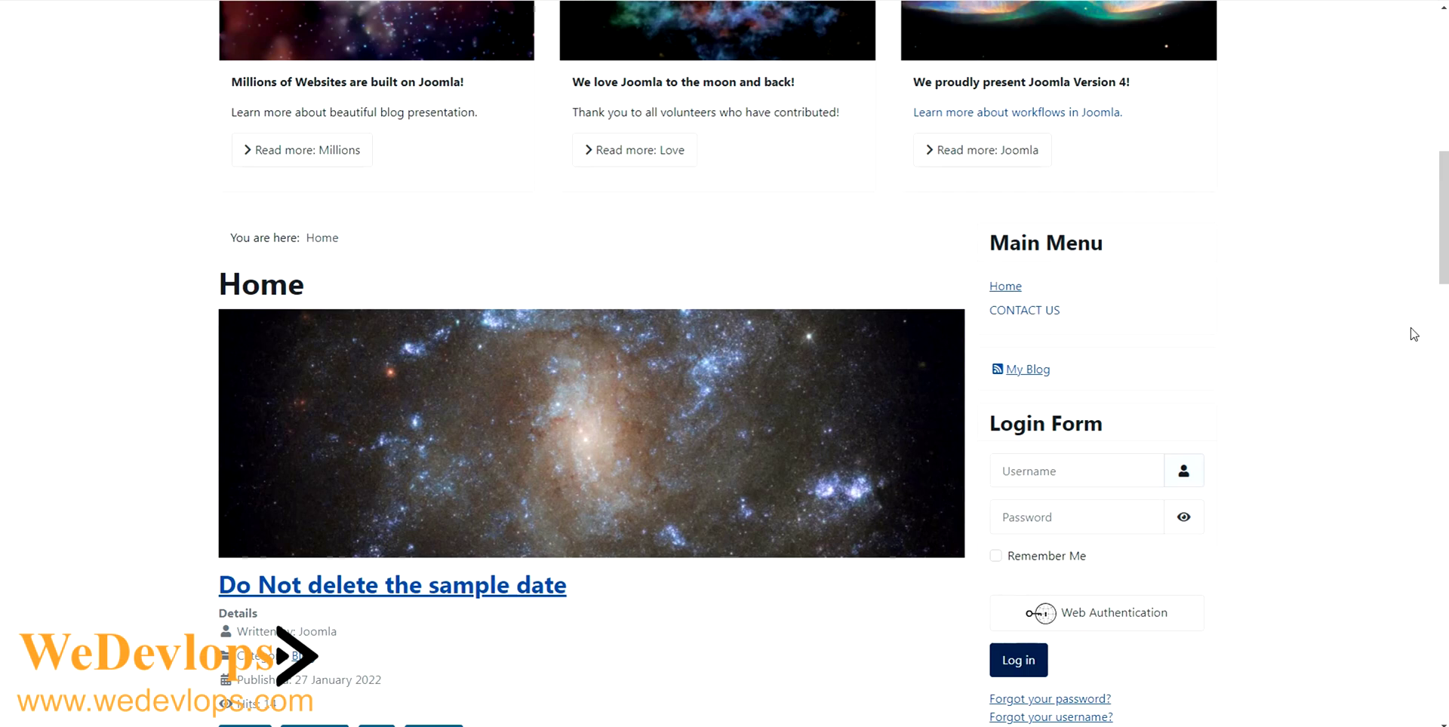
scroll(1427, 357, down, 2)
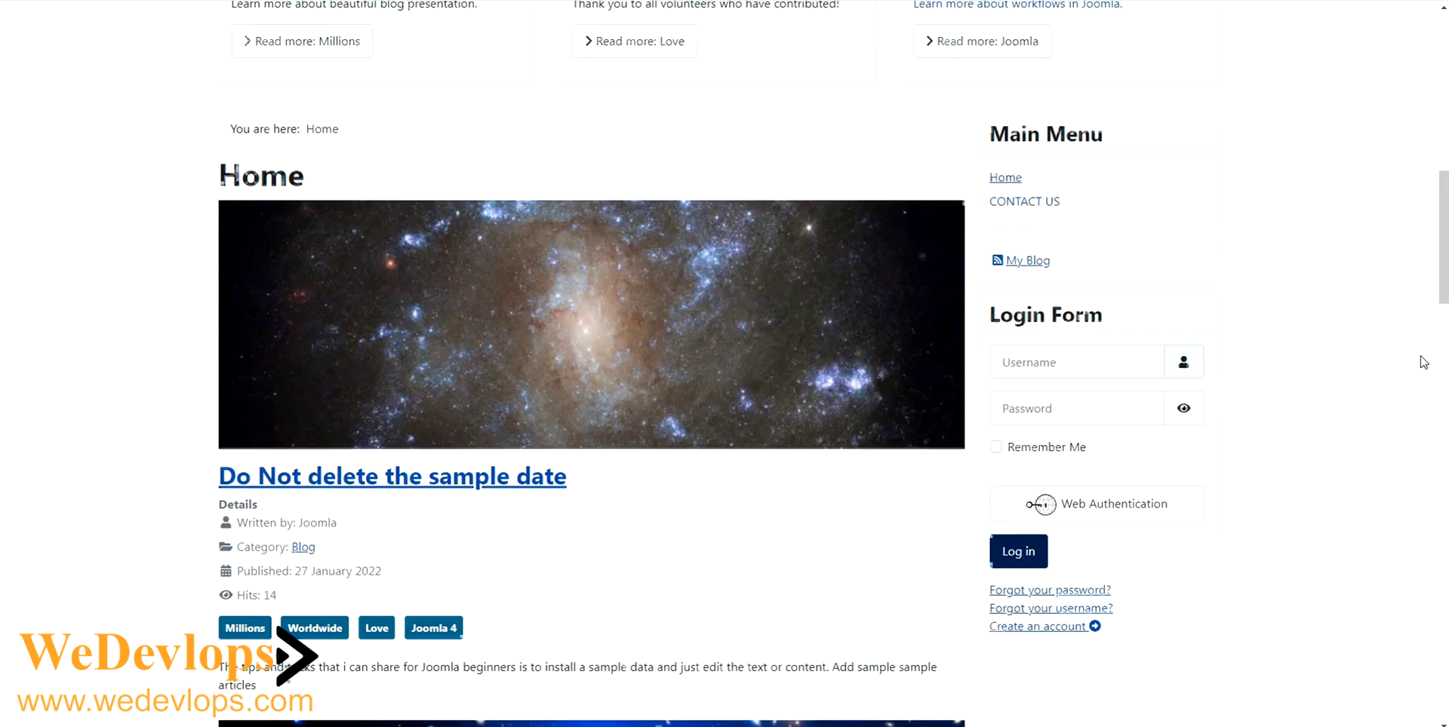
scroll(1423, 363, up, 4)
scroll(1423, 363, up, 5)
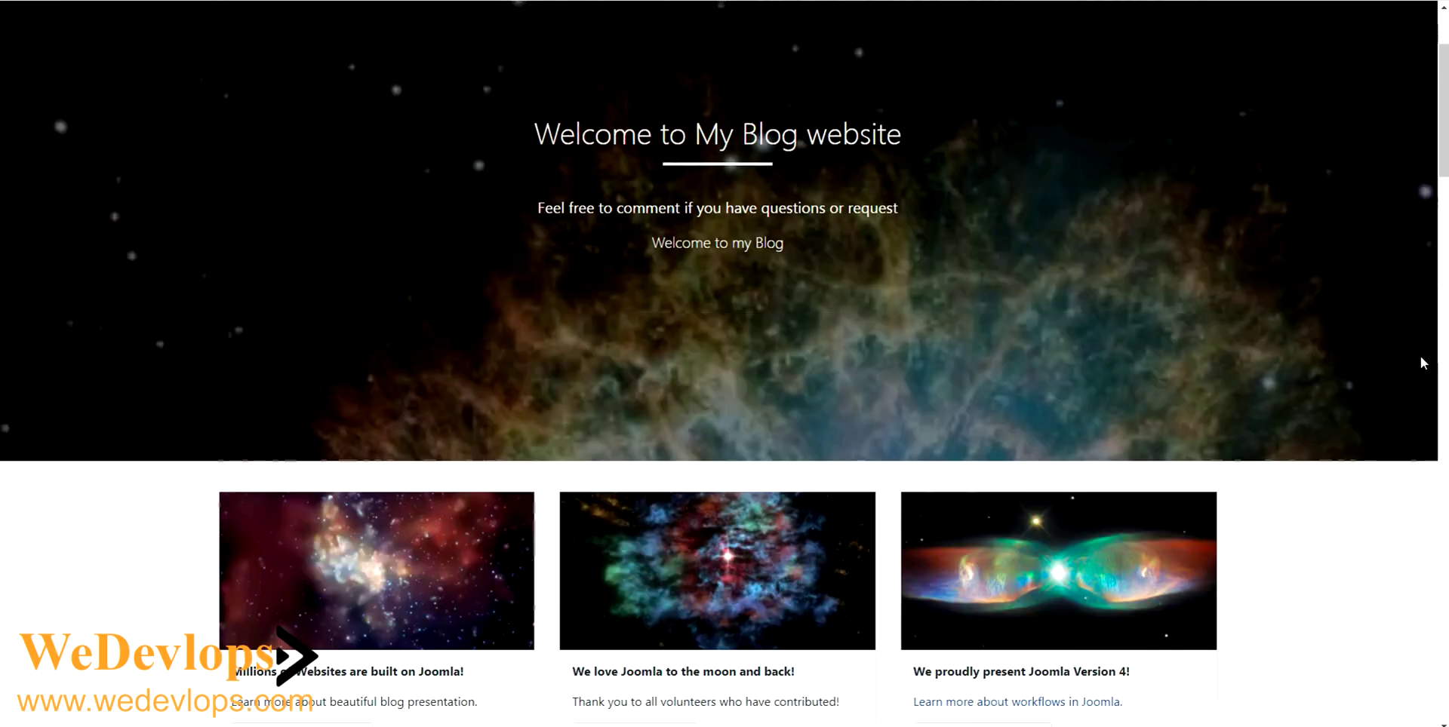
scroll(1423, 363, up, 2)
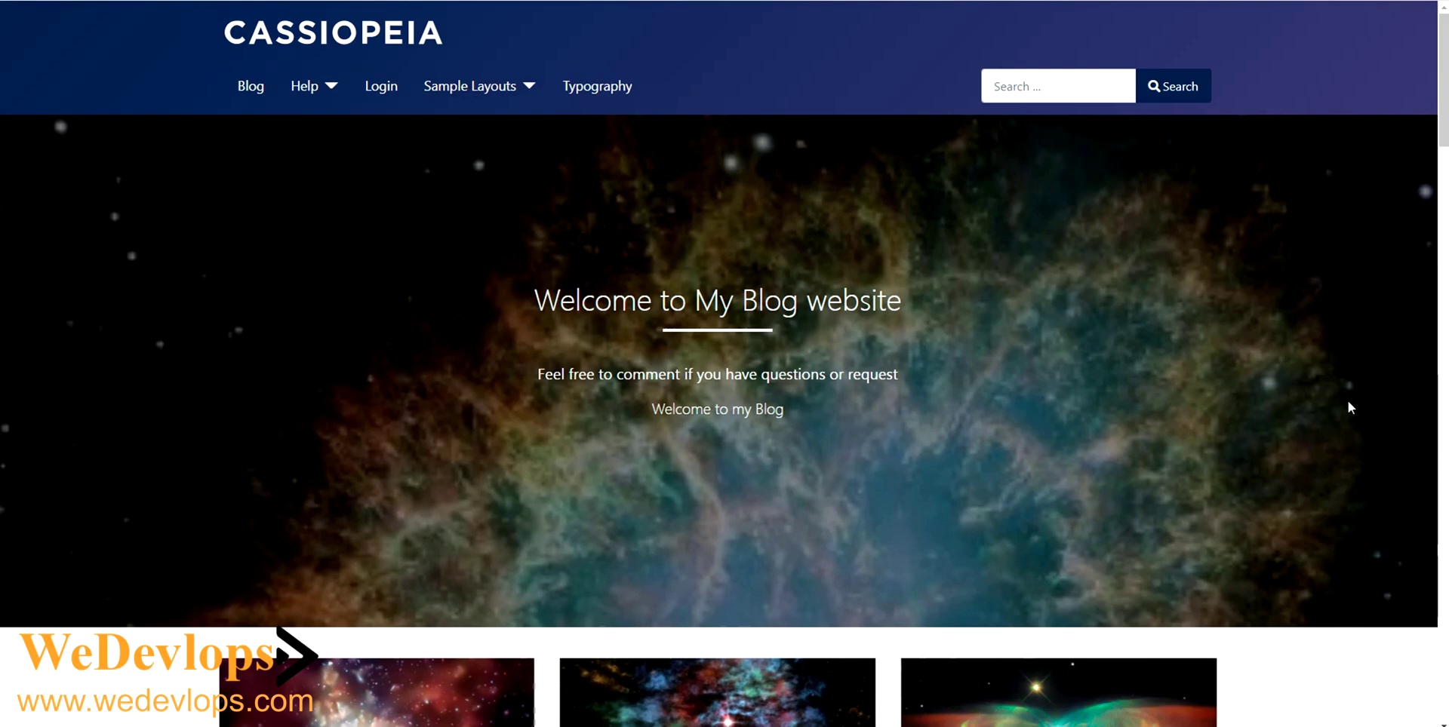
scroll(1349, 407, down, 7)
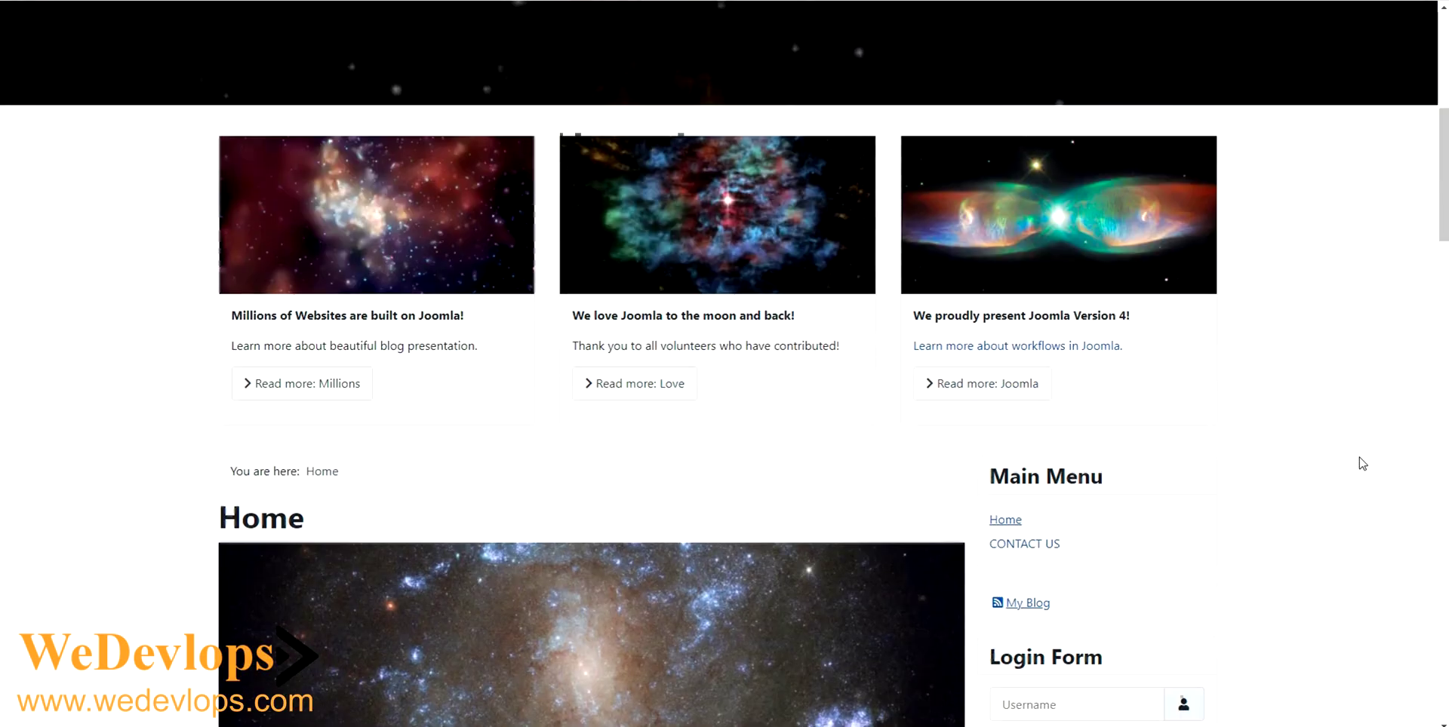
scroll(1360, 456, up, 7)
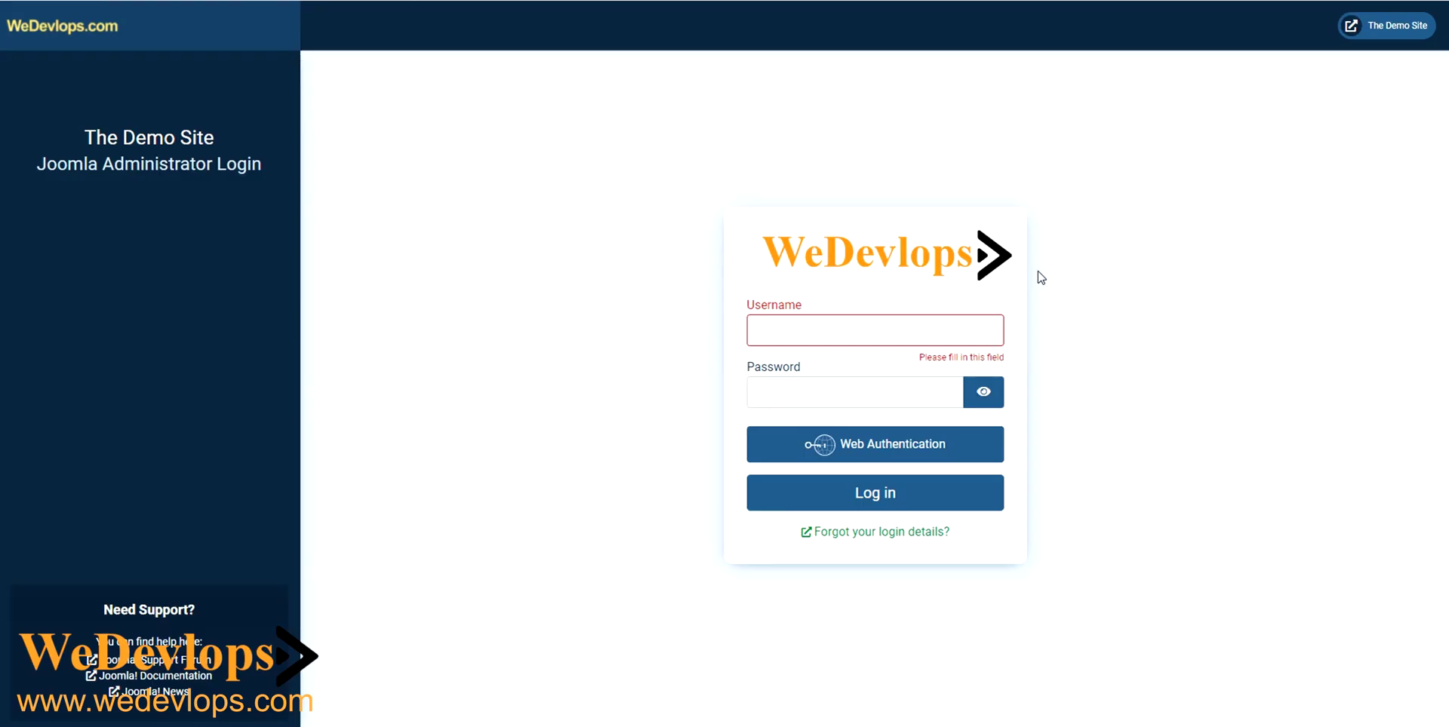
Log in to the Joomla administrator as admin with the account password.
click(883, 332)
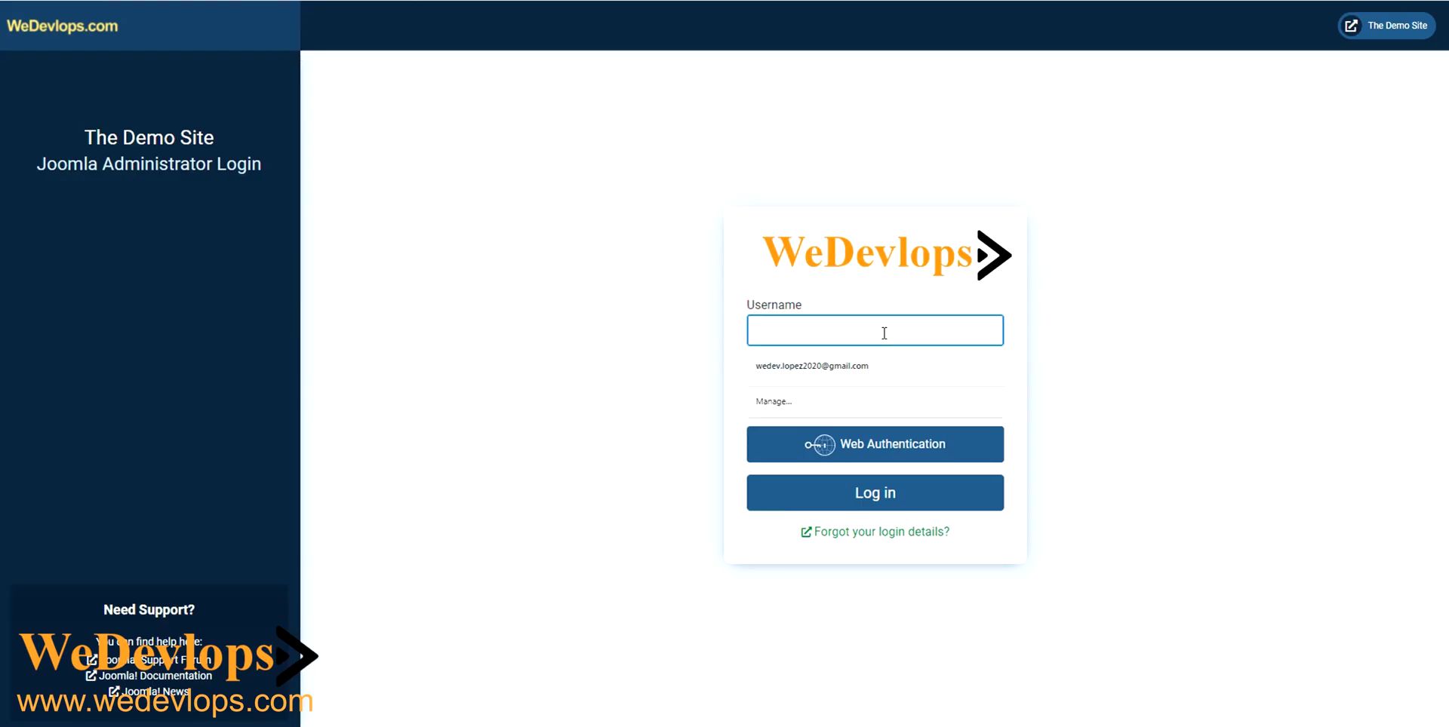
text(admin)
key(Tab)
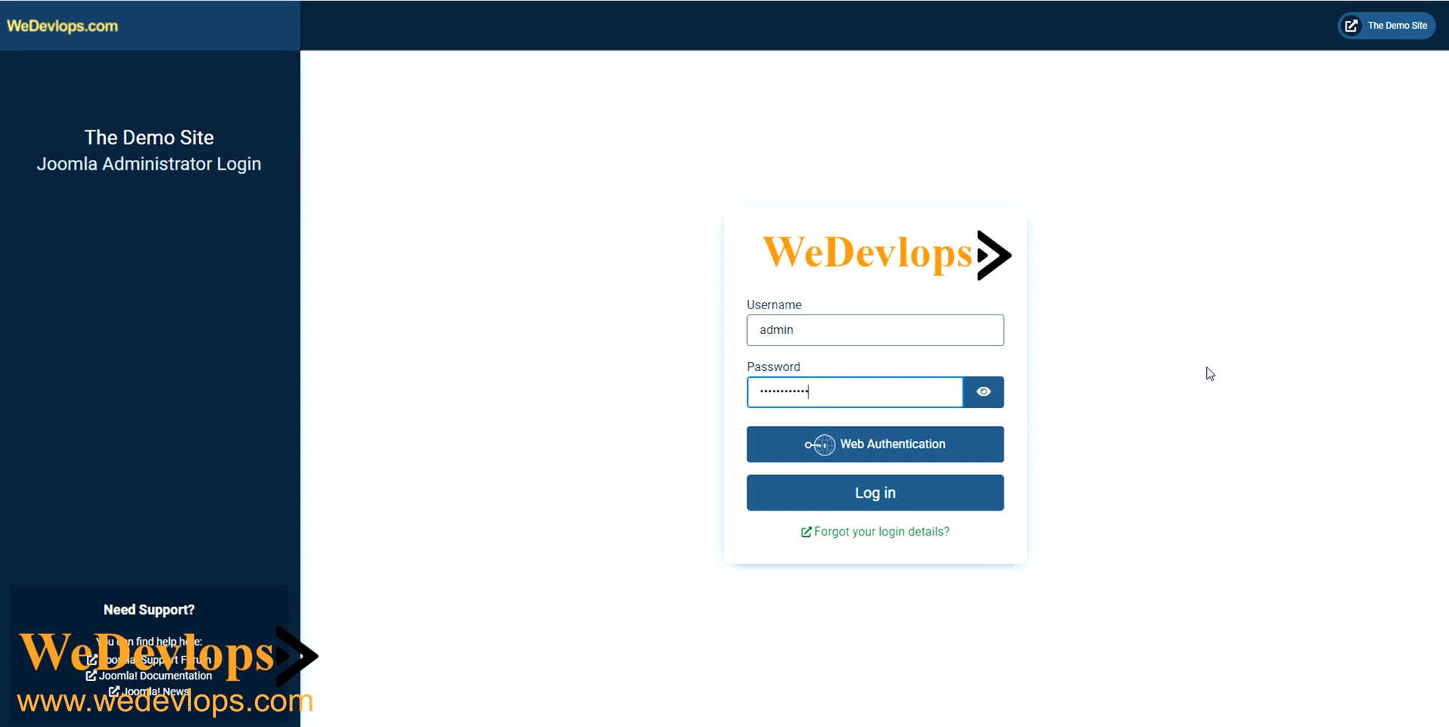
click(876, 498)
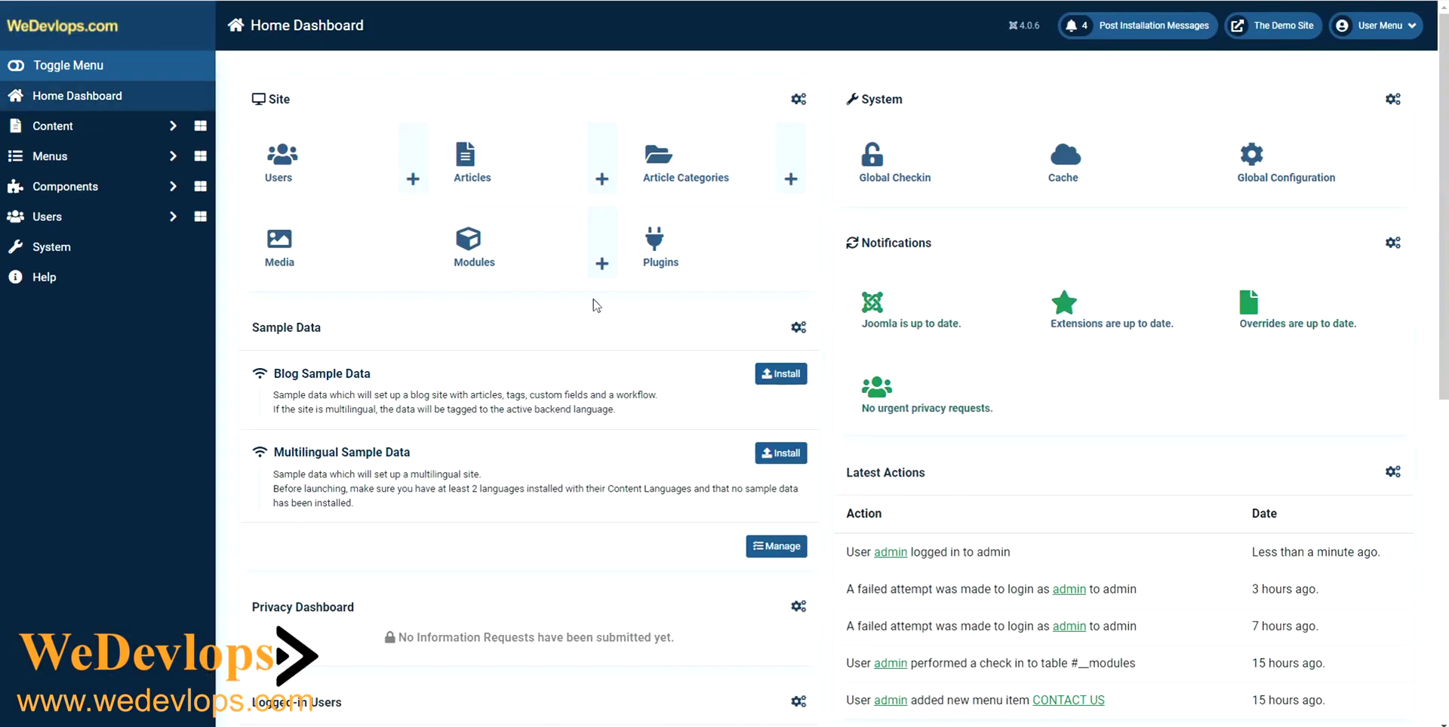
Expand Menus and open the Main Menu item list showing Home and CONTACT US.
click(50, 156)
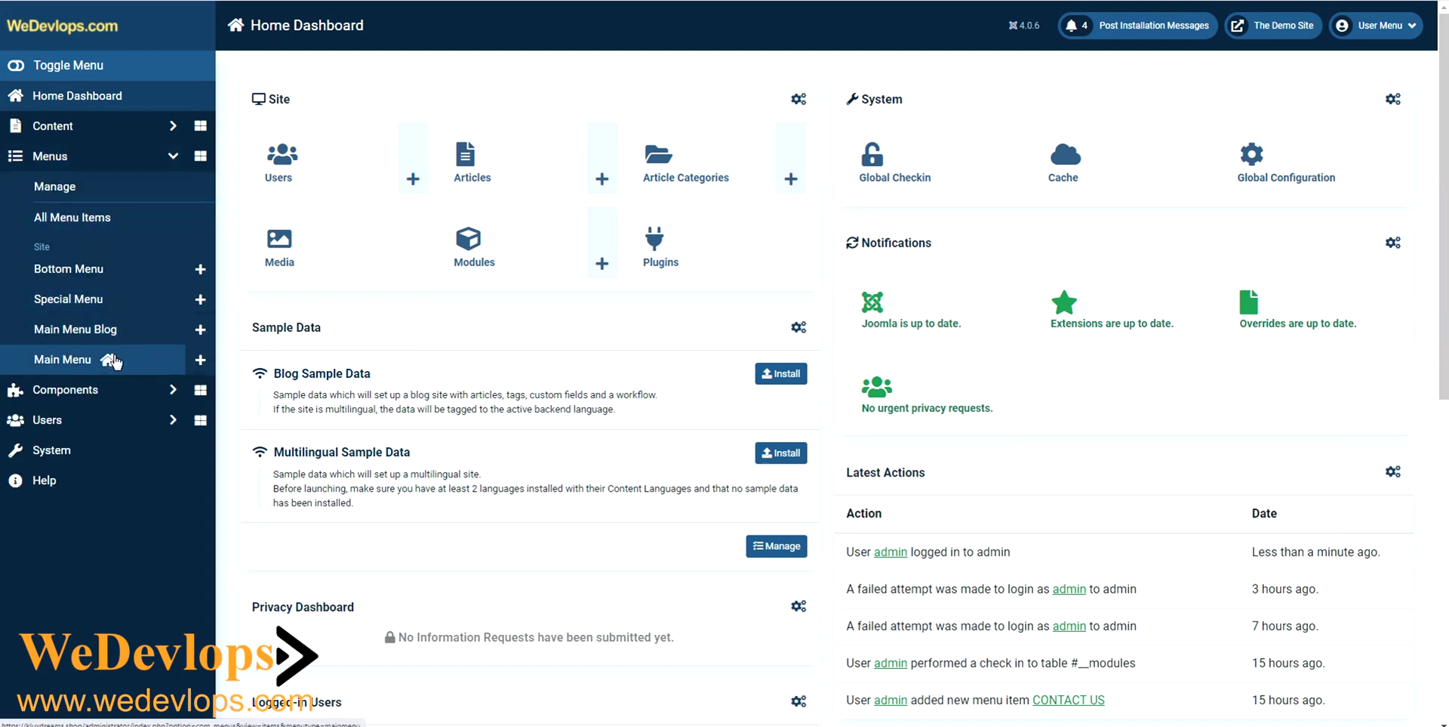
click(70, 361)
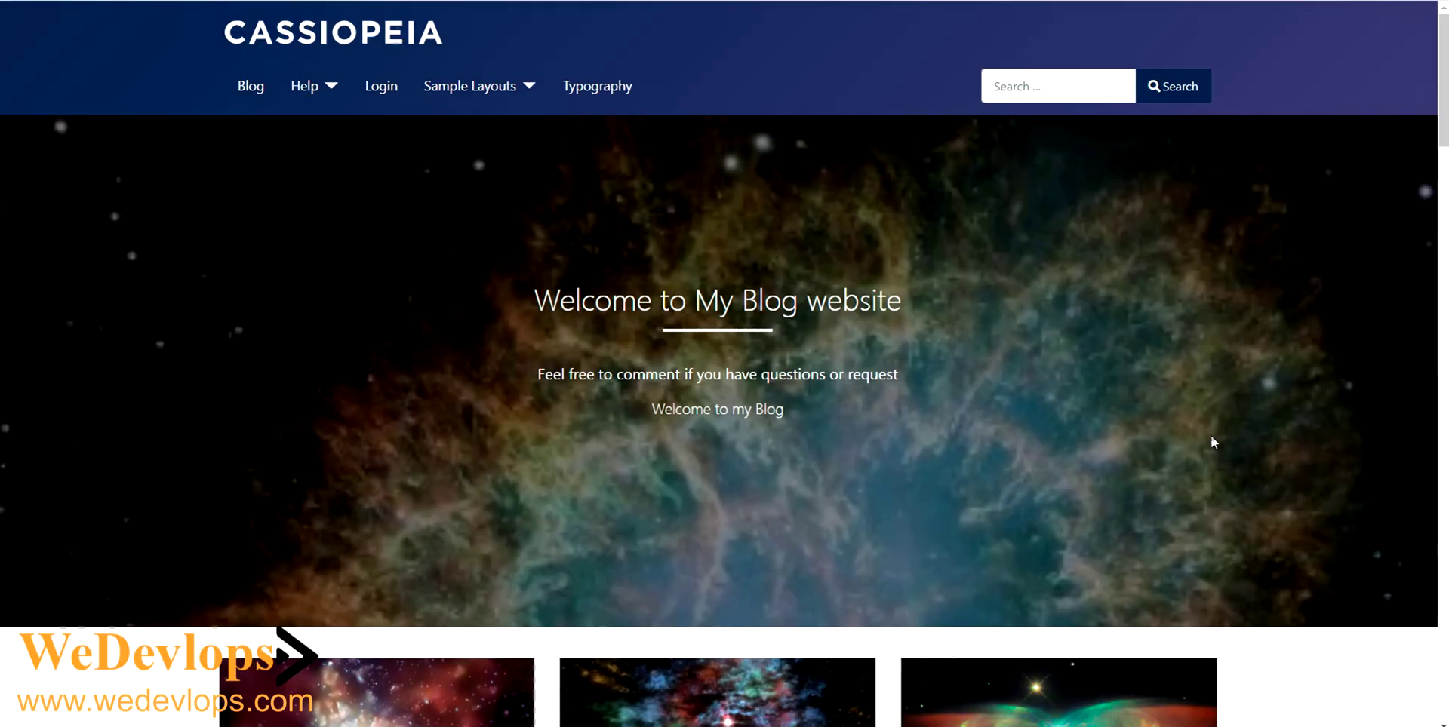
Scroll the front page down to the sidebar Main Menu and back up to the header.
scroll(1211, 434, down, 3)
scroll(1211, 435, down, 6)
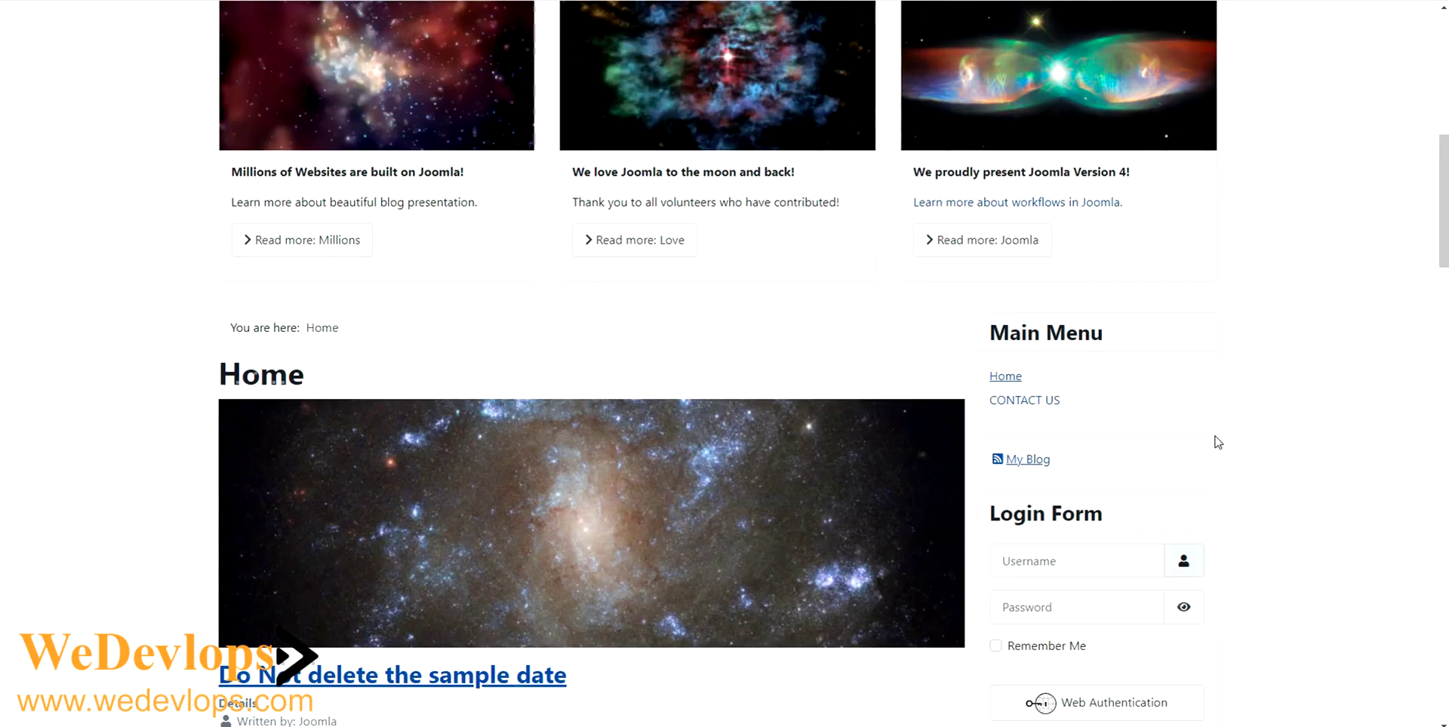
scroll(1111, 405, up, 4)
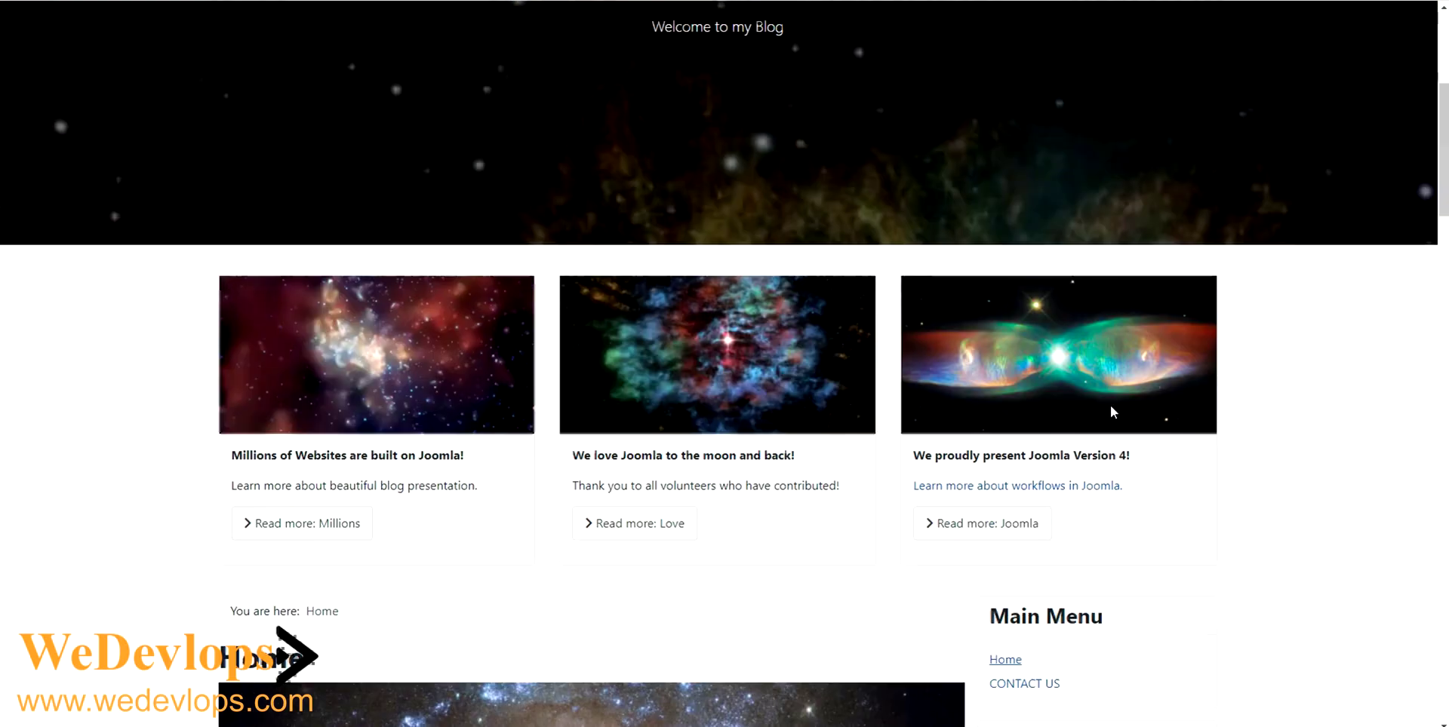
scroll(1053, 379, up, 5)
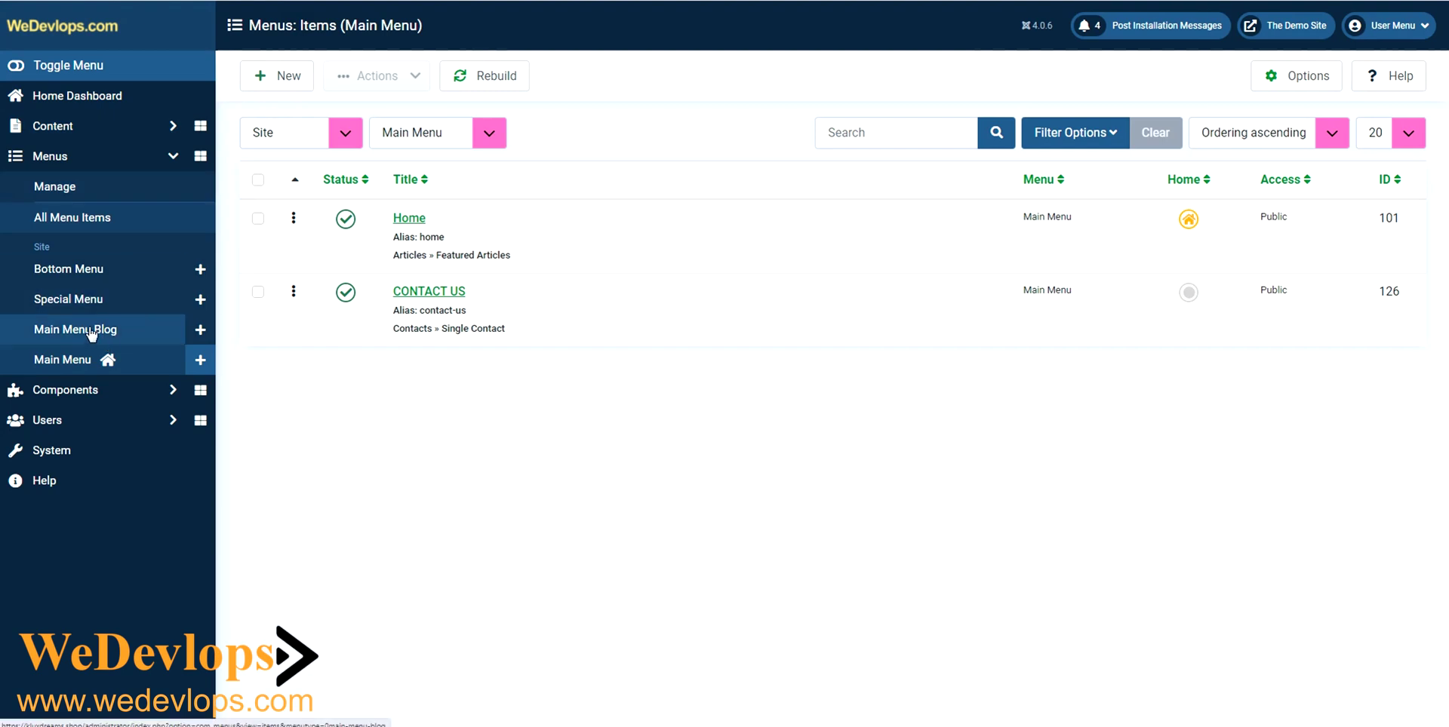
Set the Blog item in Main Menu Blog as the site's default home page.
click(91, 333)
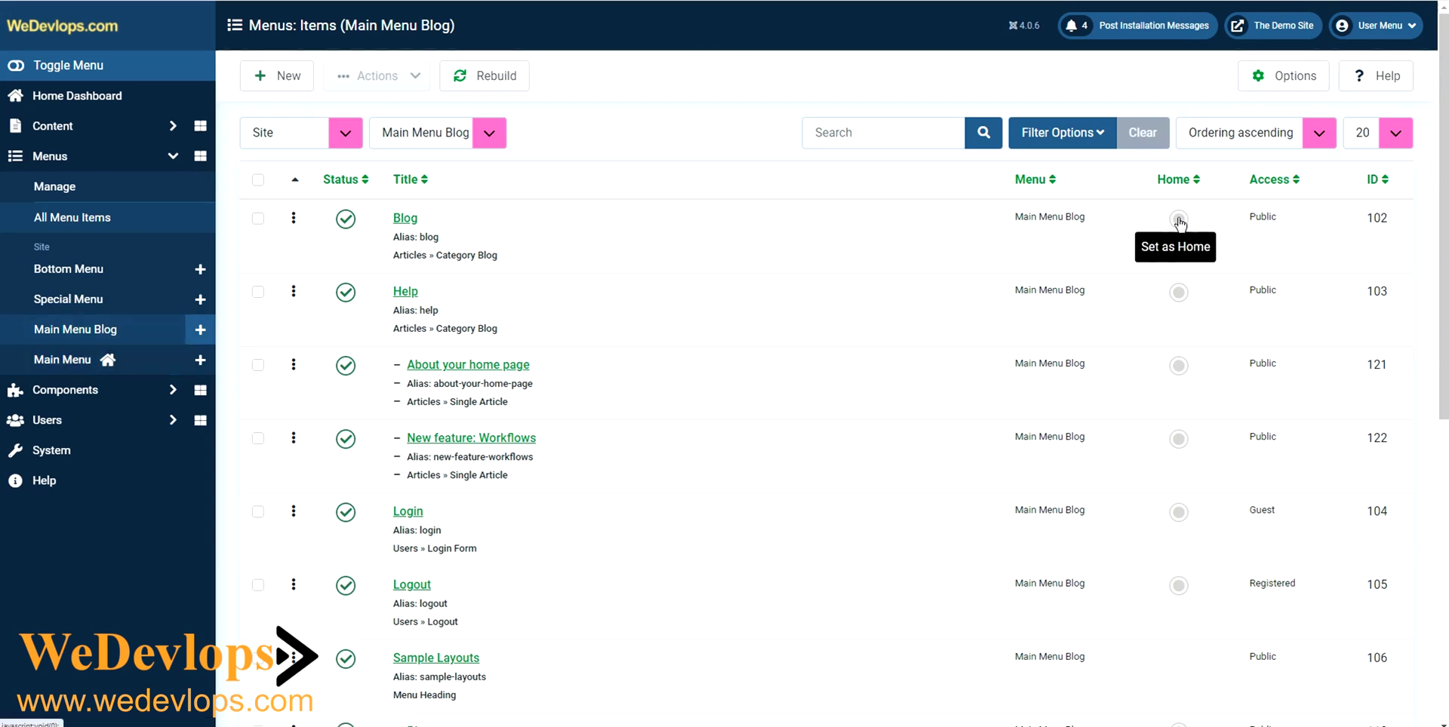
click(1179, 223)
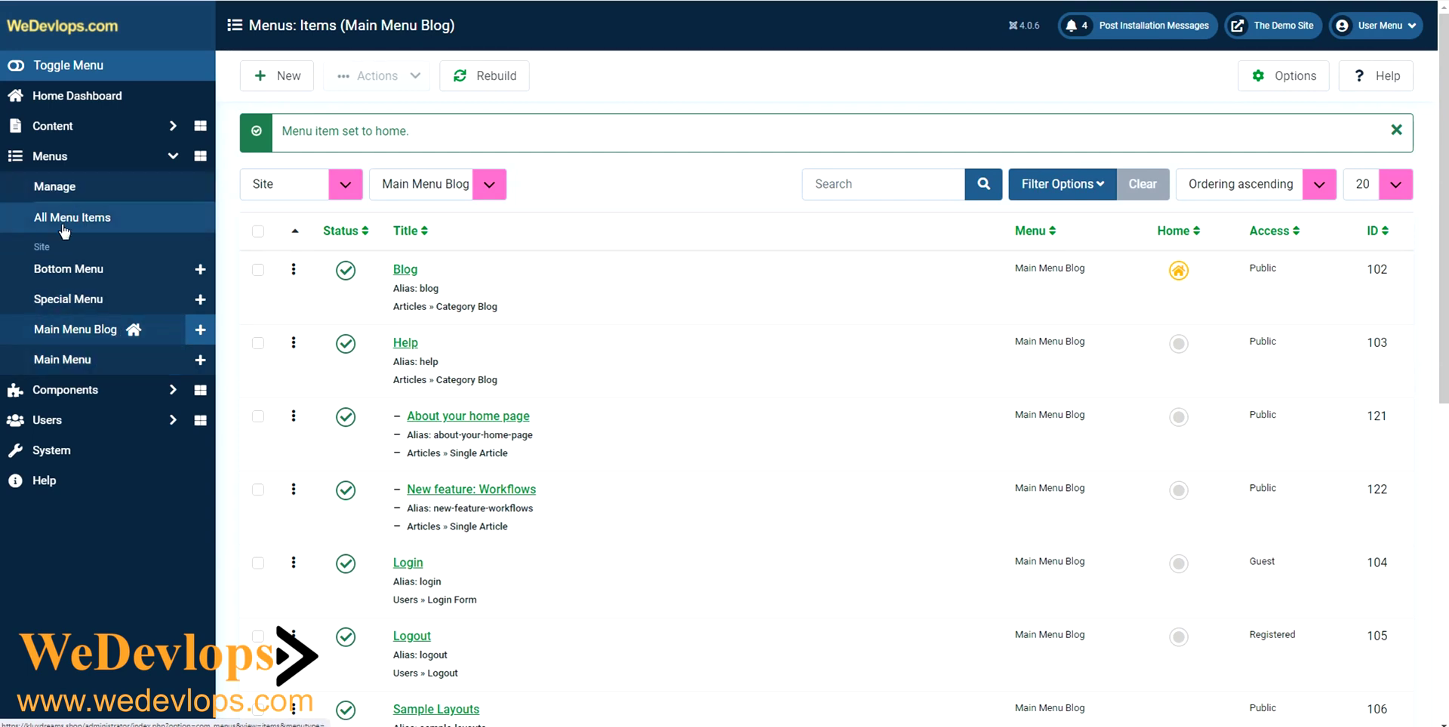
Rename the Main Menu Blog menu to 'New Main Menu' and save it.
click(59, 187)
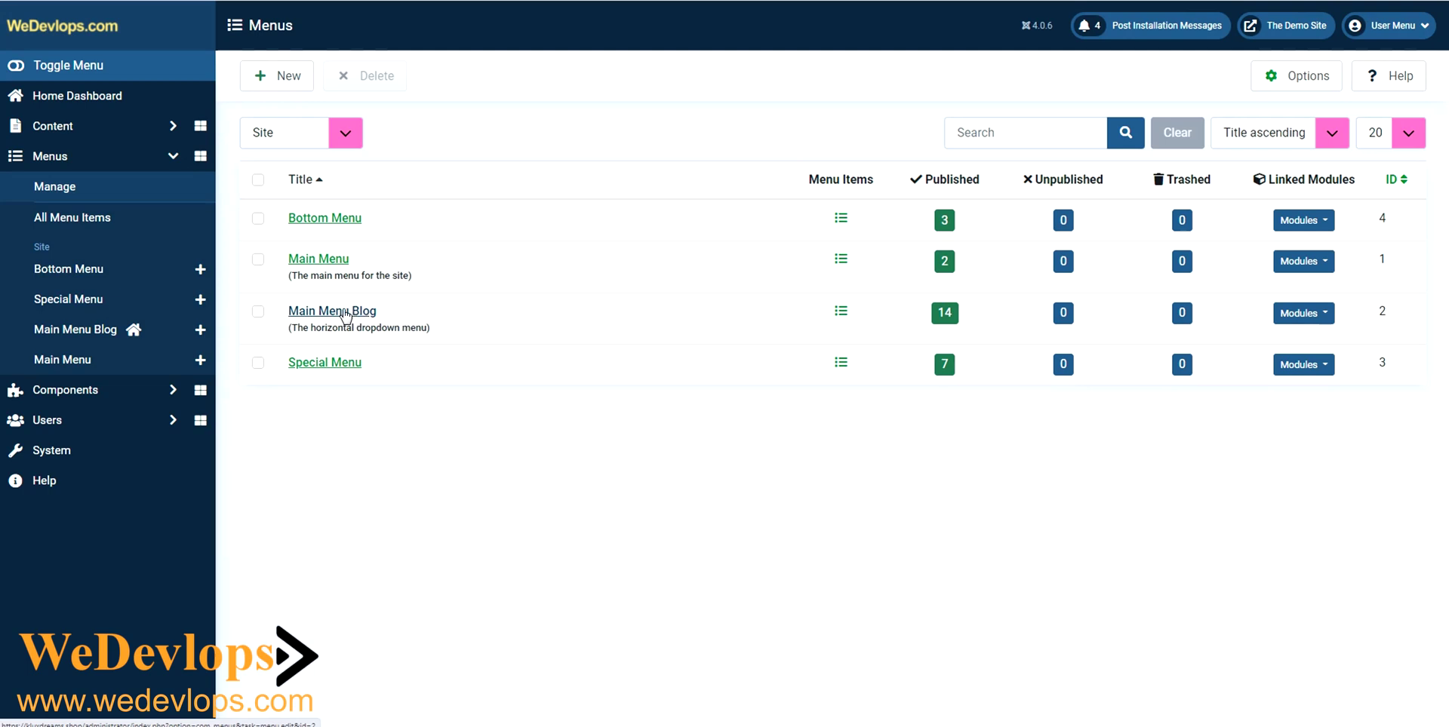
click(346, 312)
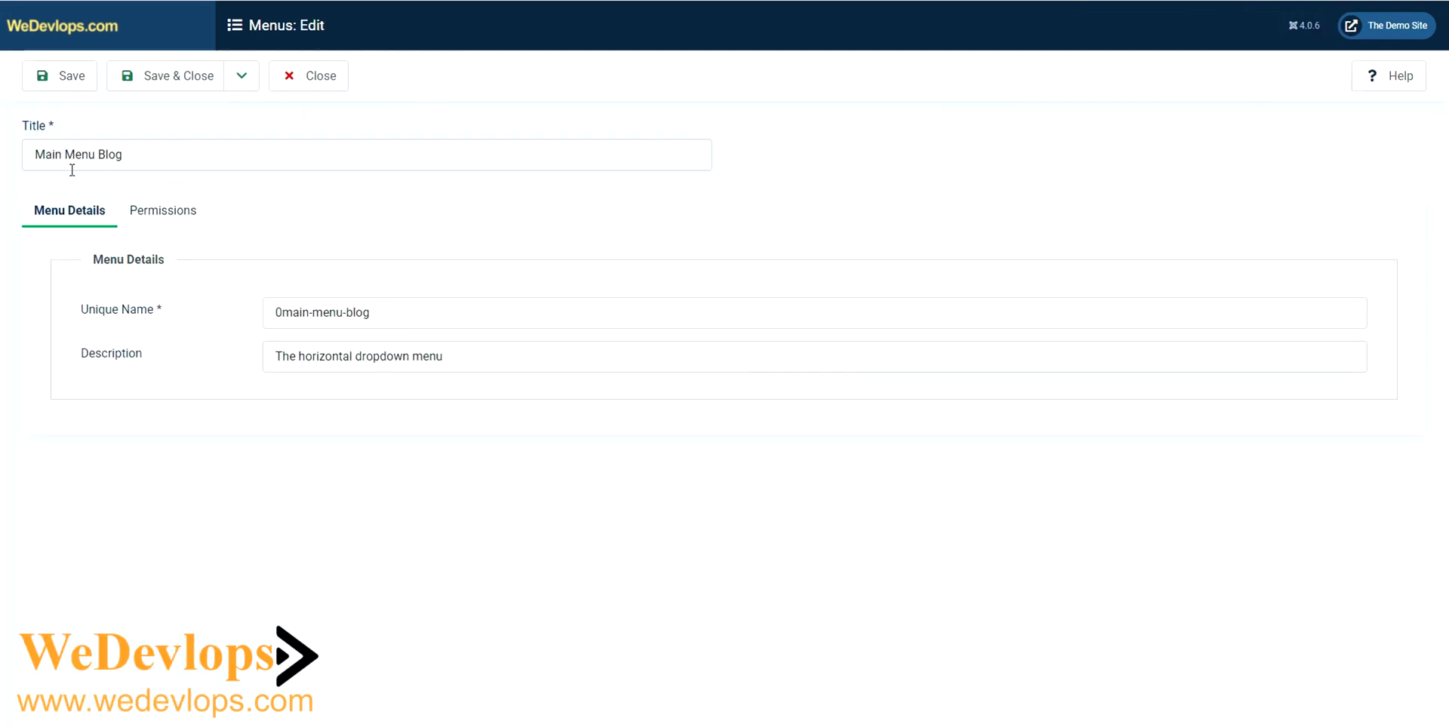
click(44, 159)
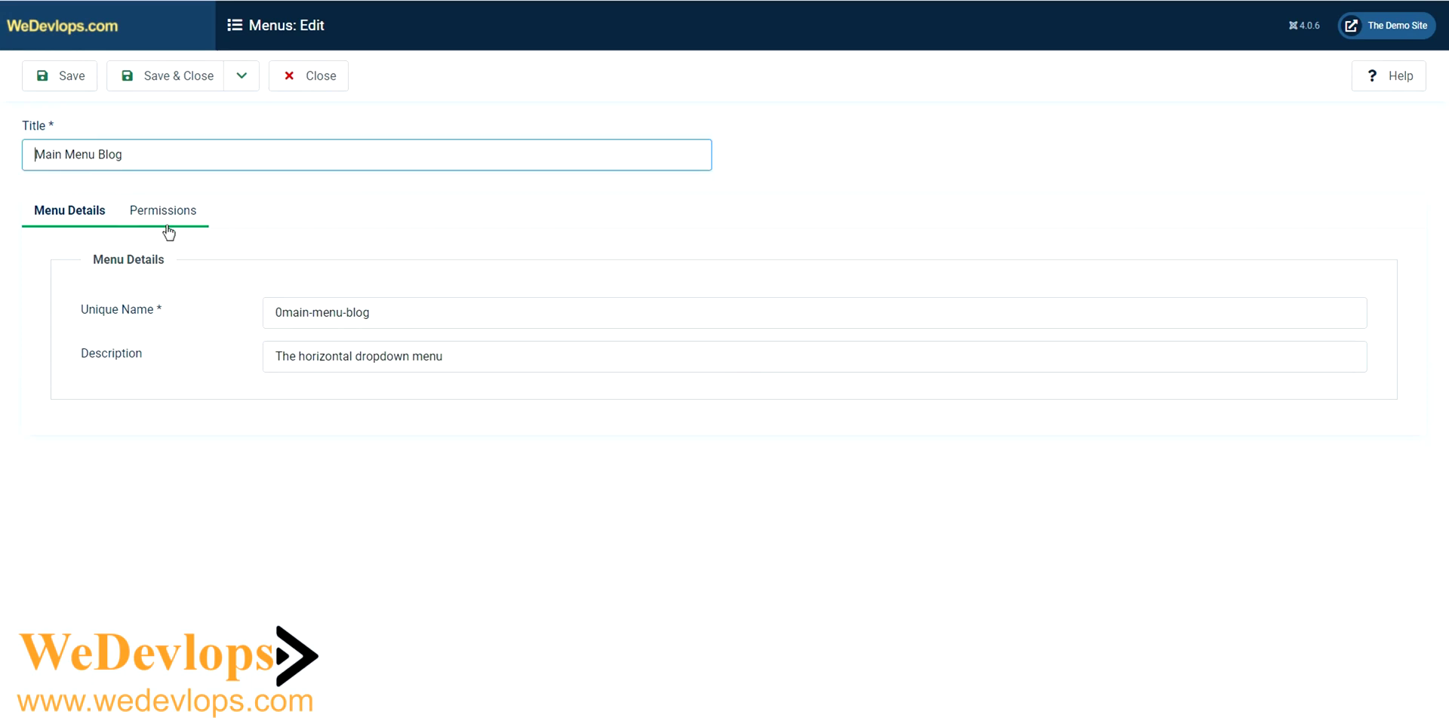
text(New)
click(155, 162)
click(174, 76)
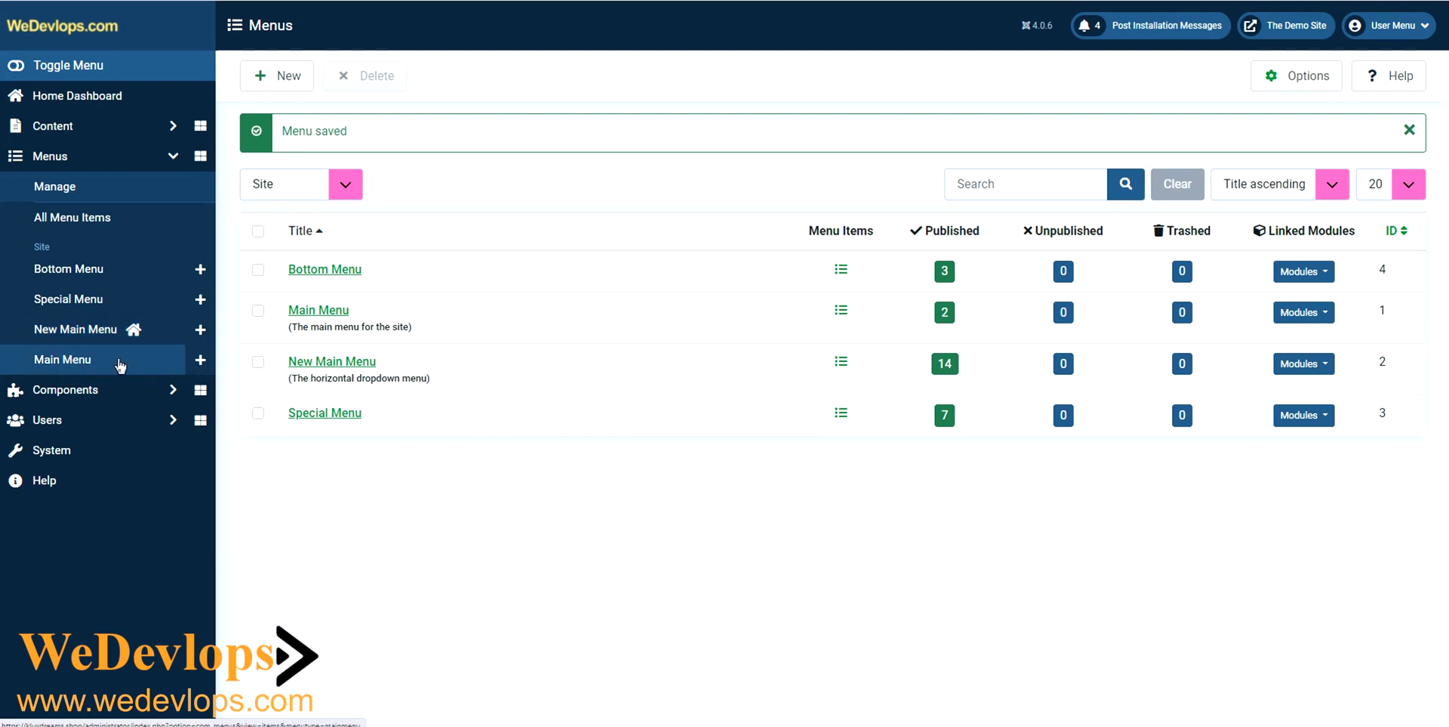
Rename the original Main Menu to 'Old Main Menu' and save it.
click(317, 311)
click(35, 158)
text(Old Main Menu)
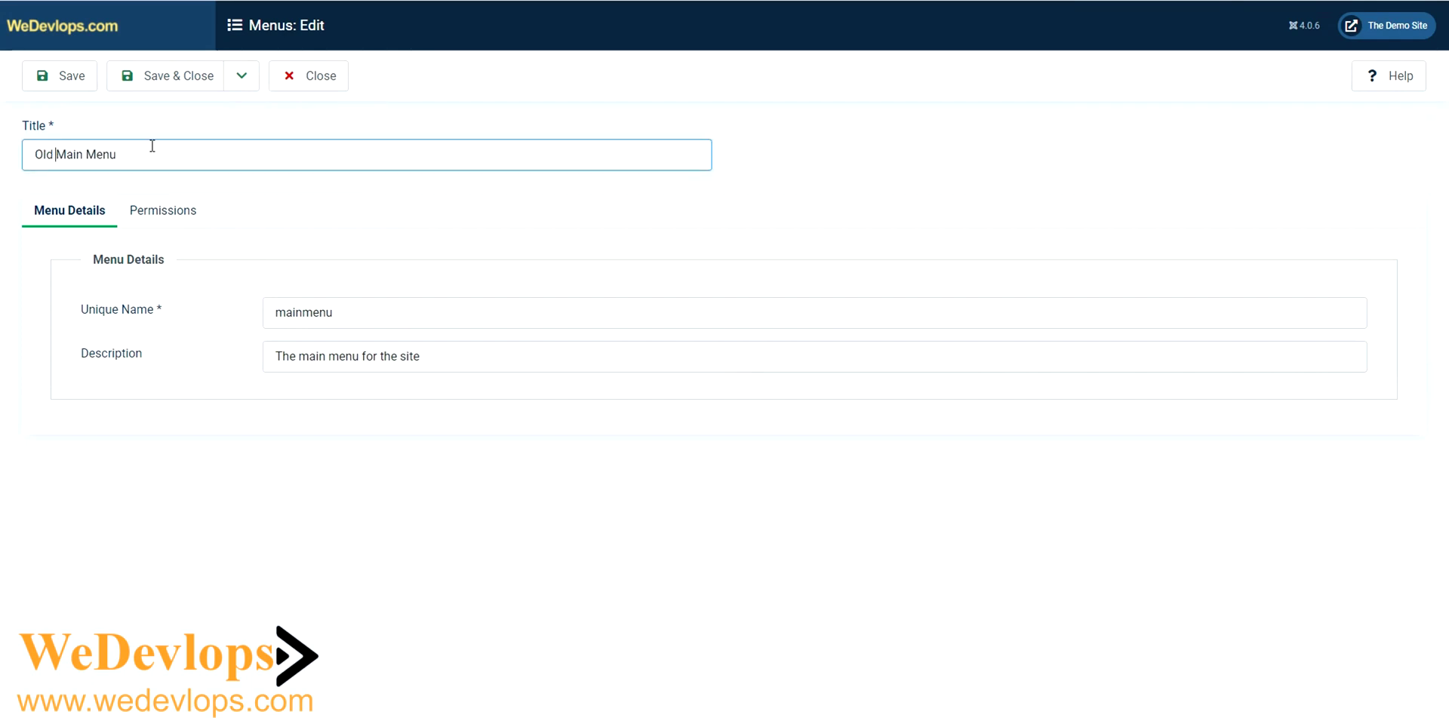
click(176, 85)
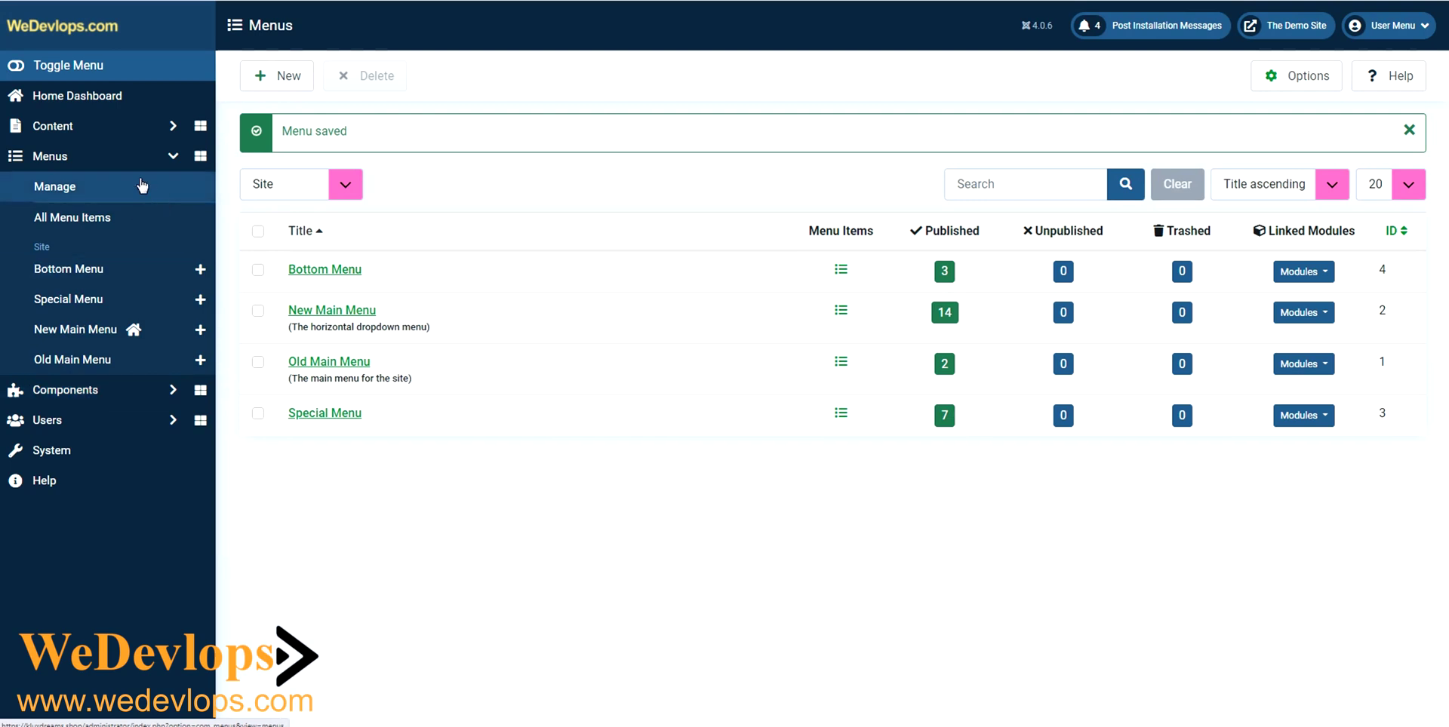
Set Sticky Header to Yes in Cassiopeia - Default's Advanced settings and save the style.
click(94, 107)
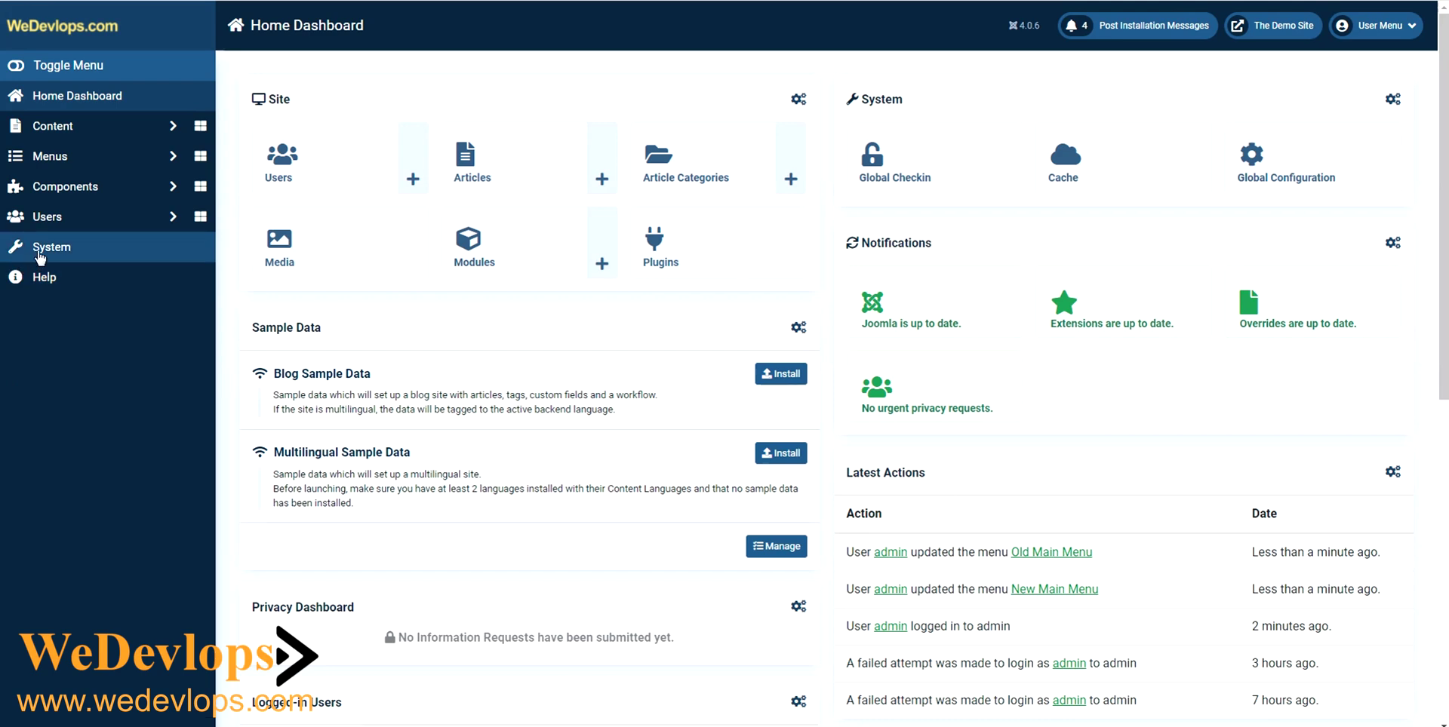
click(40, 255)
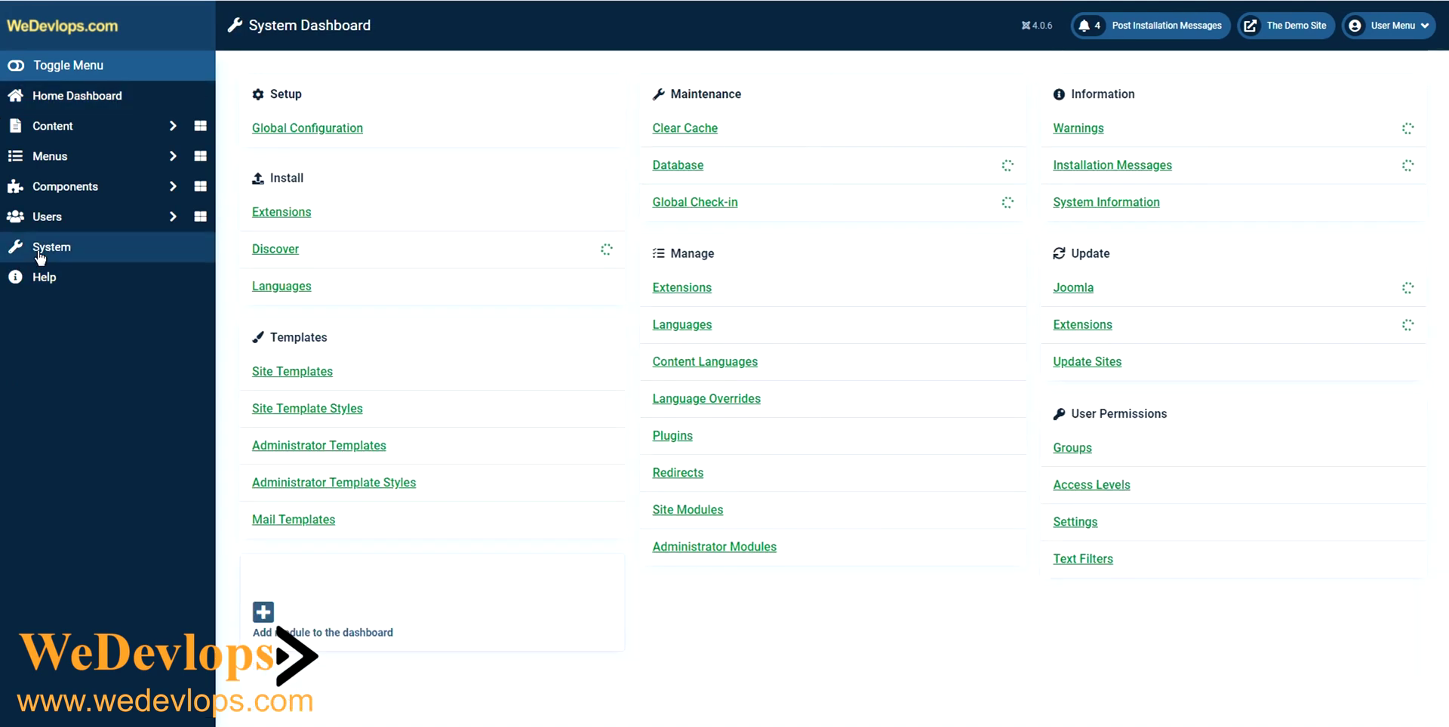
click(320, 409)
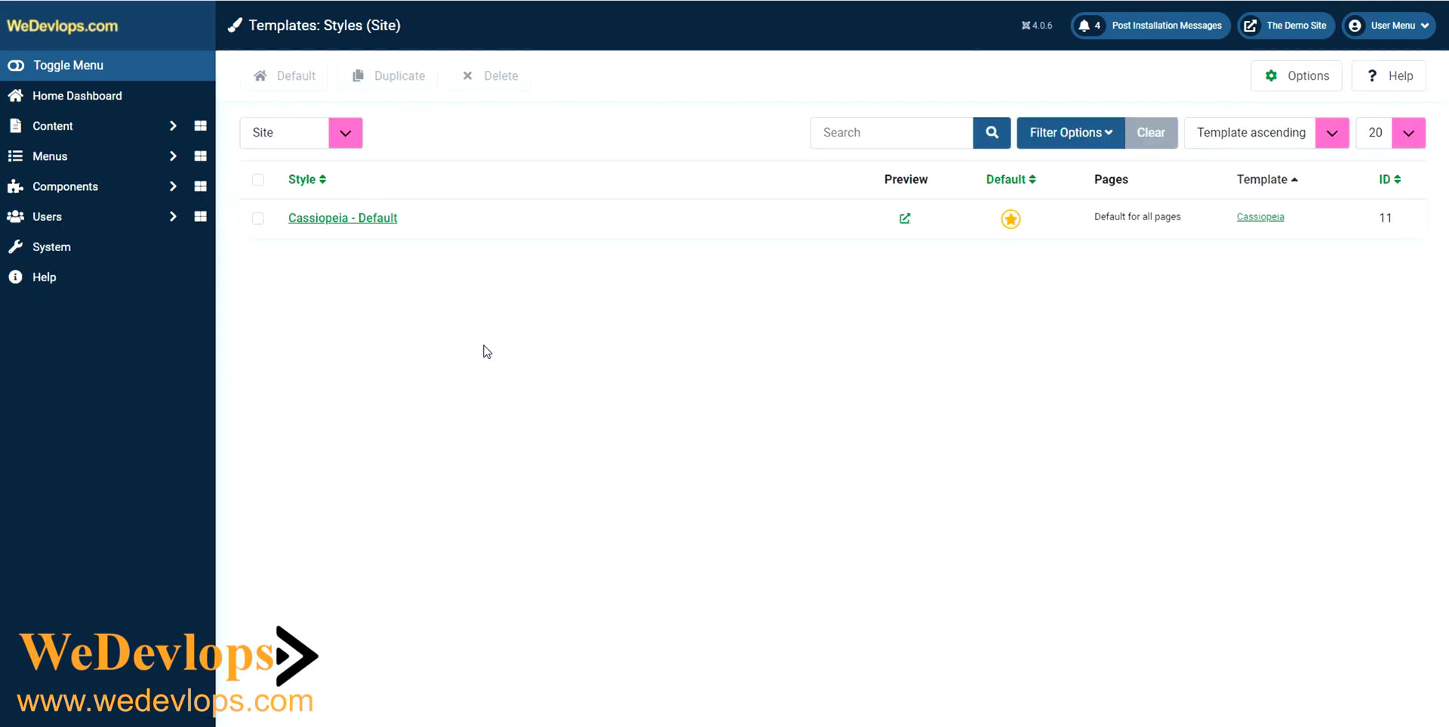
click(367, 227)
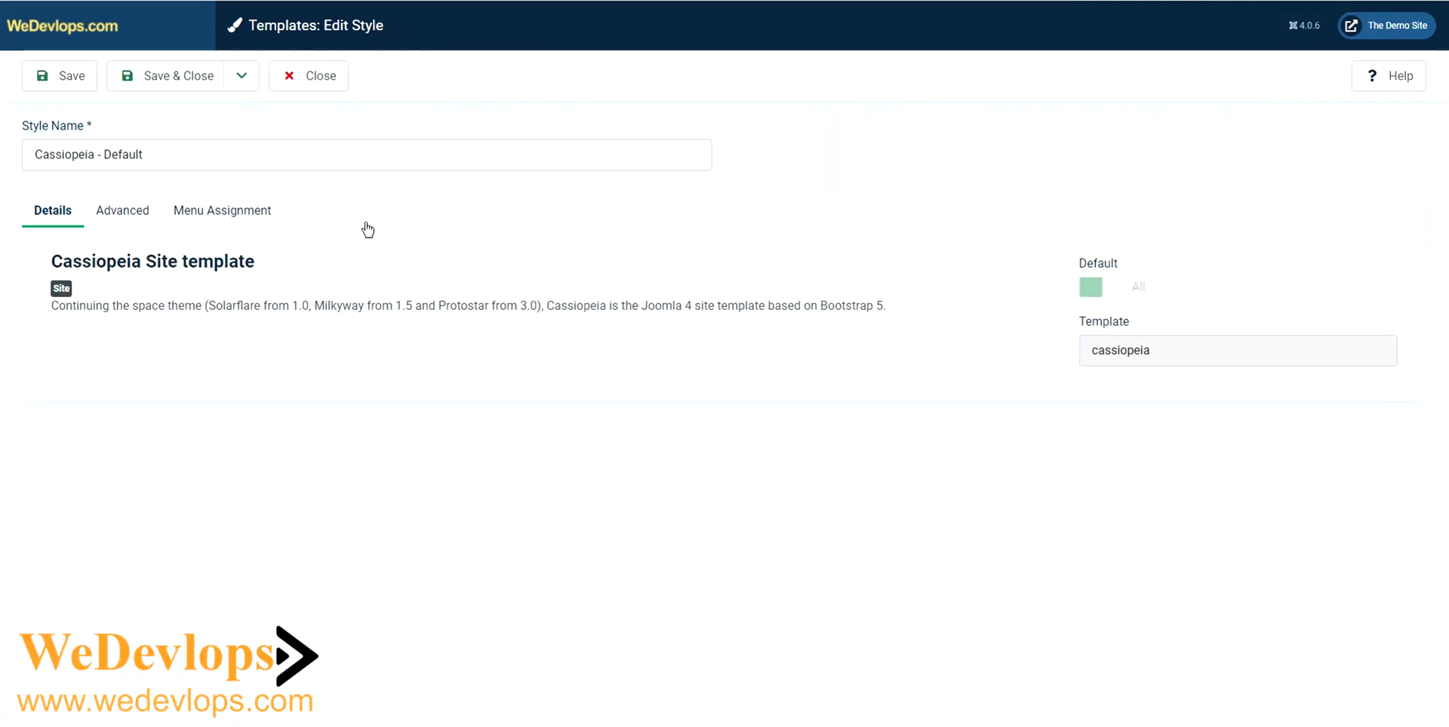
click(130, 220)
scroll(740, 346, down, 5)
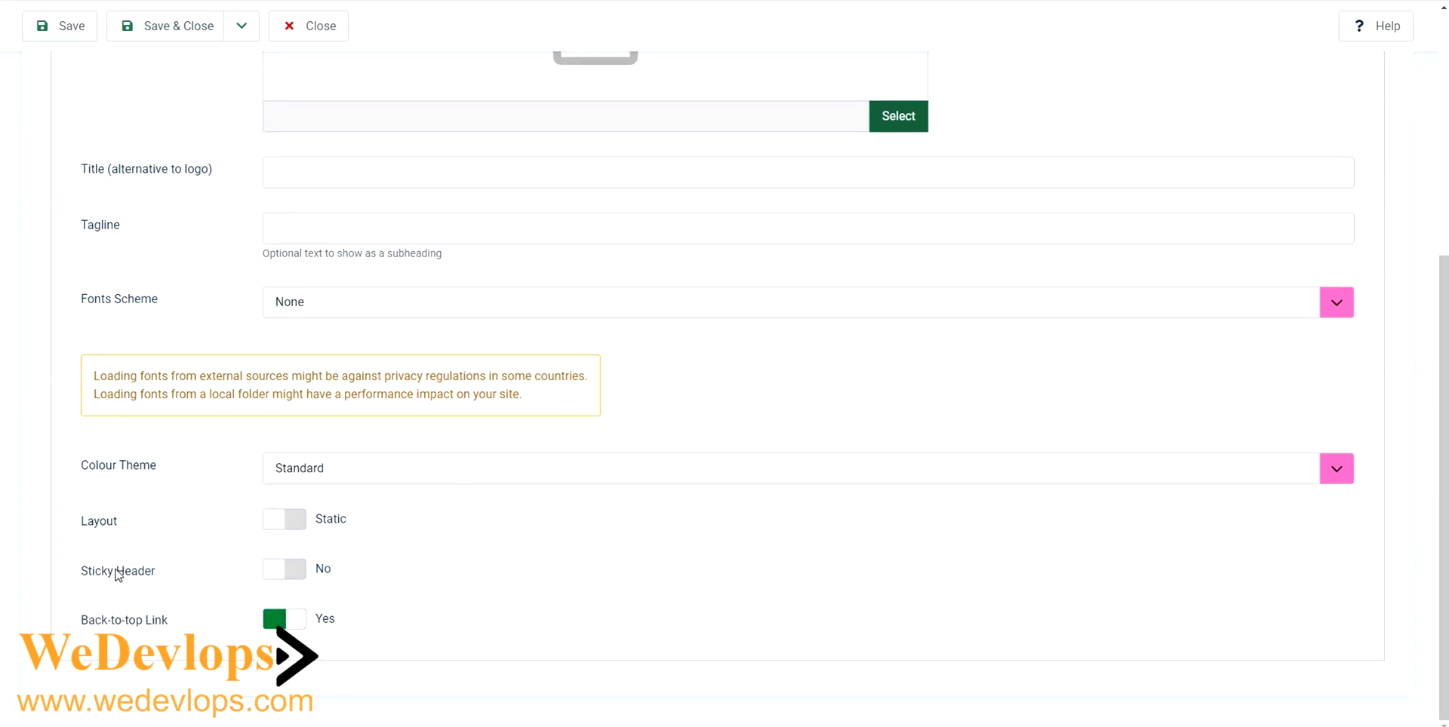
click(286, 572)
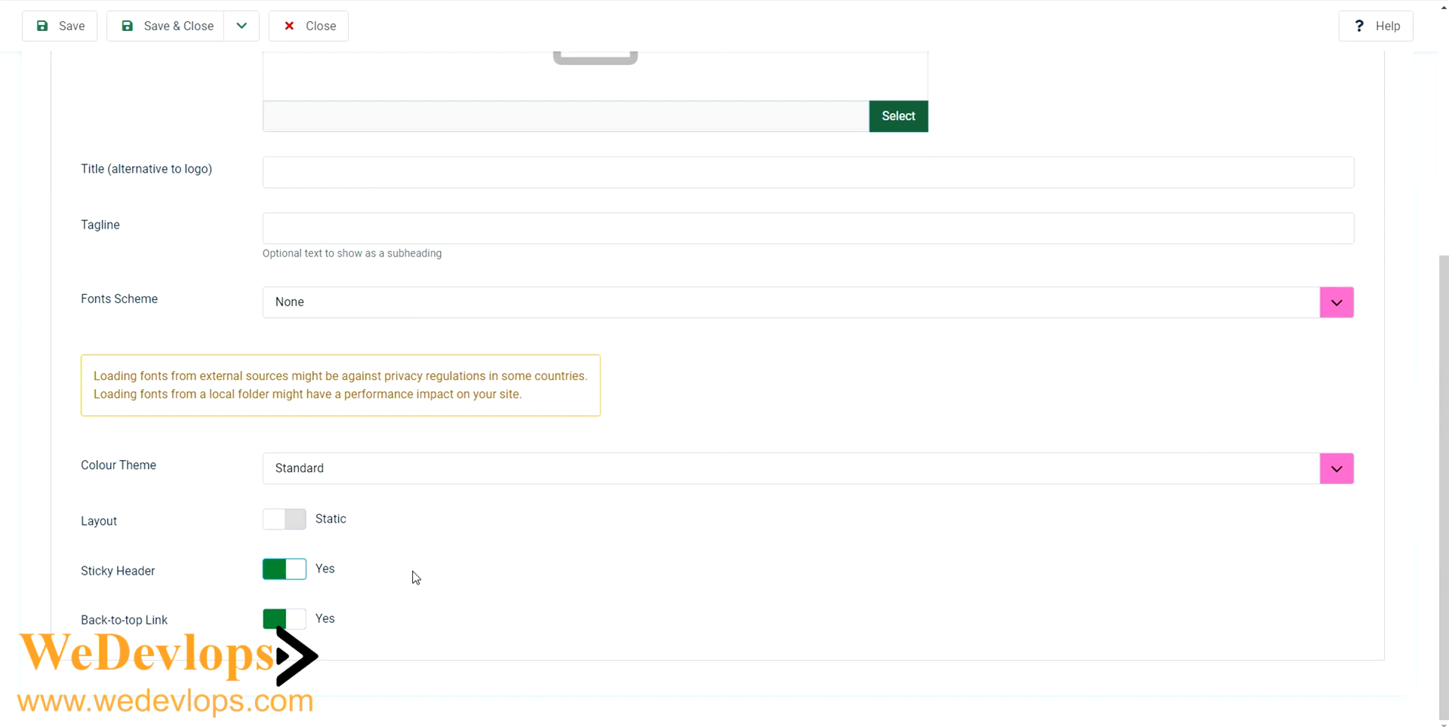
scroll(414, 578, up, 5)
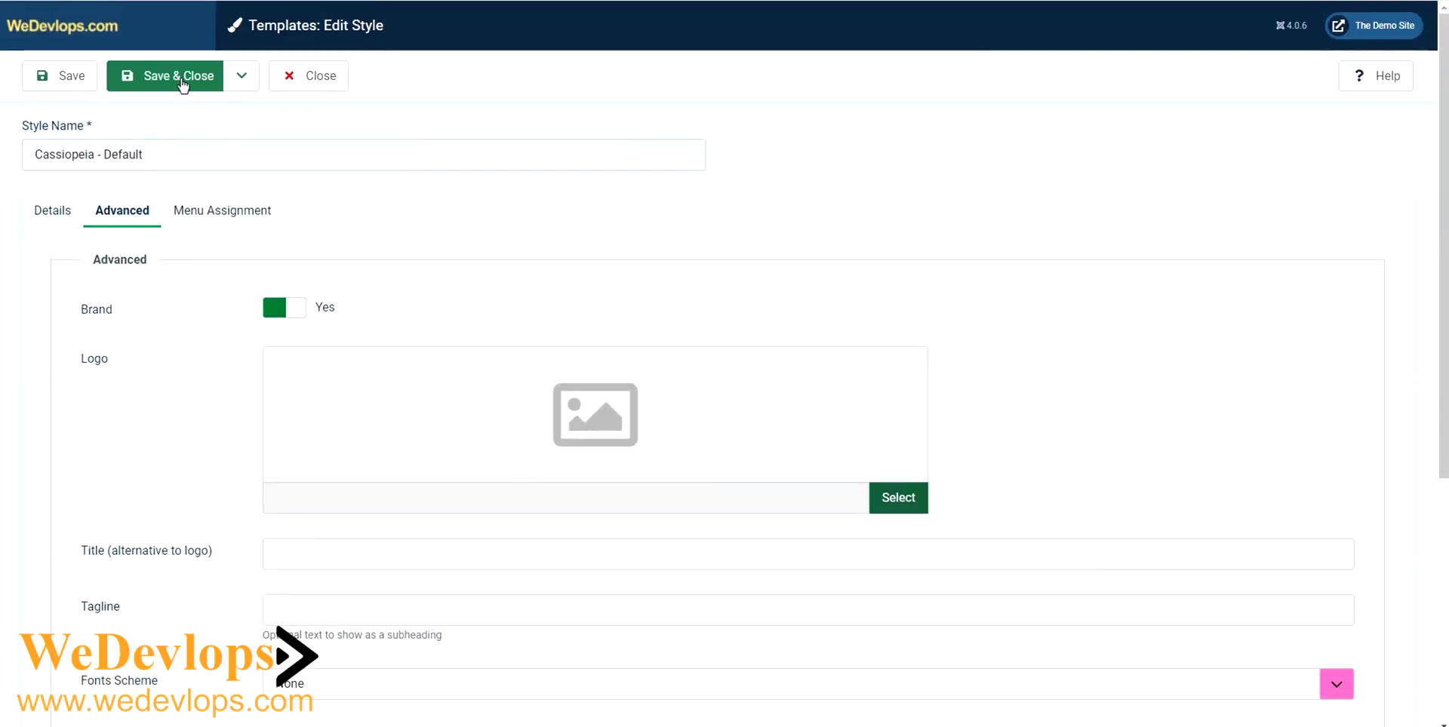
click(182, 85)
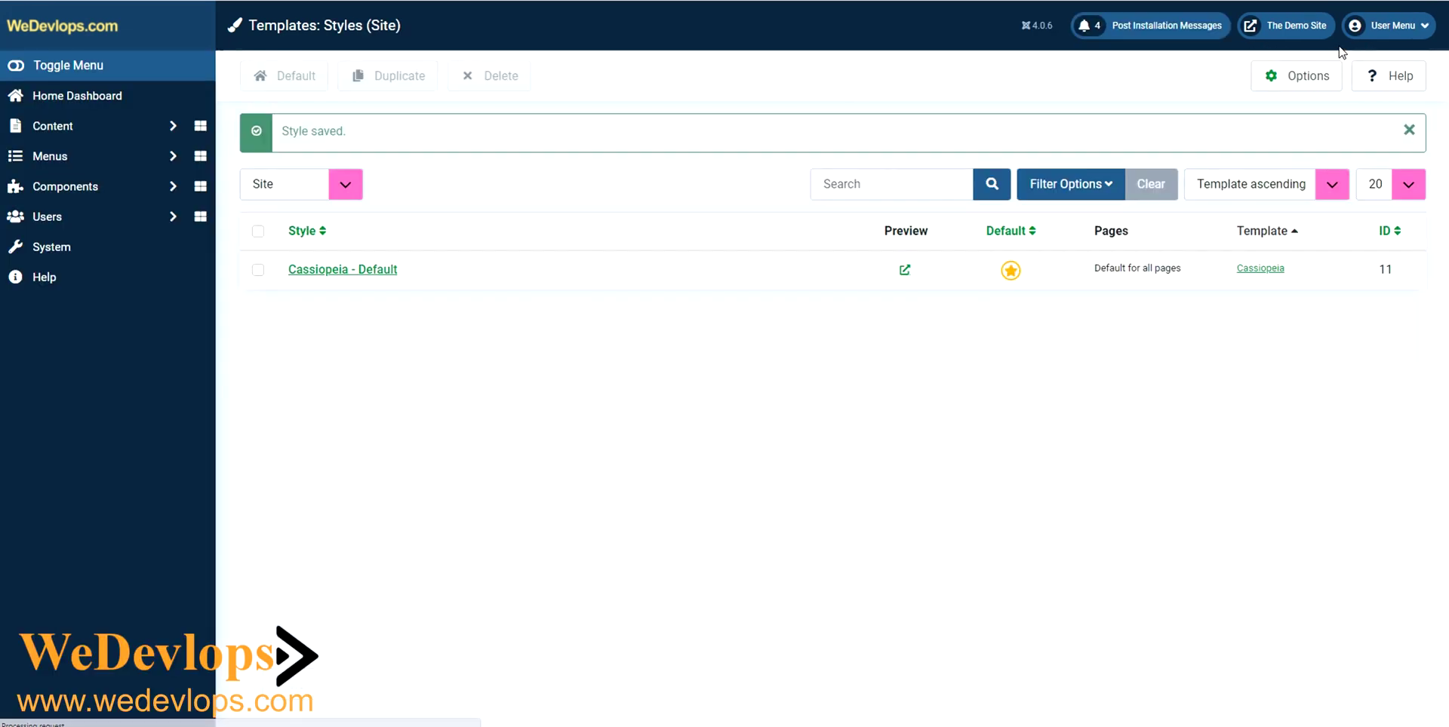
Return to the Home Dashboard and scroll through the live Blog front page with its top menu.
click(35, 95)
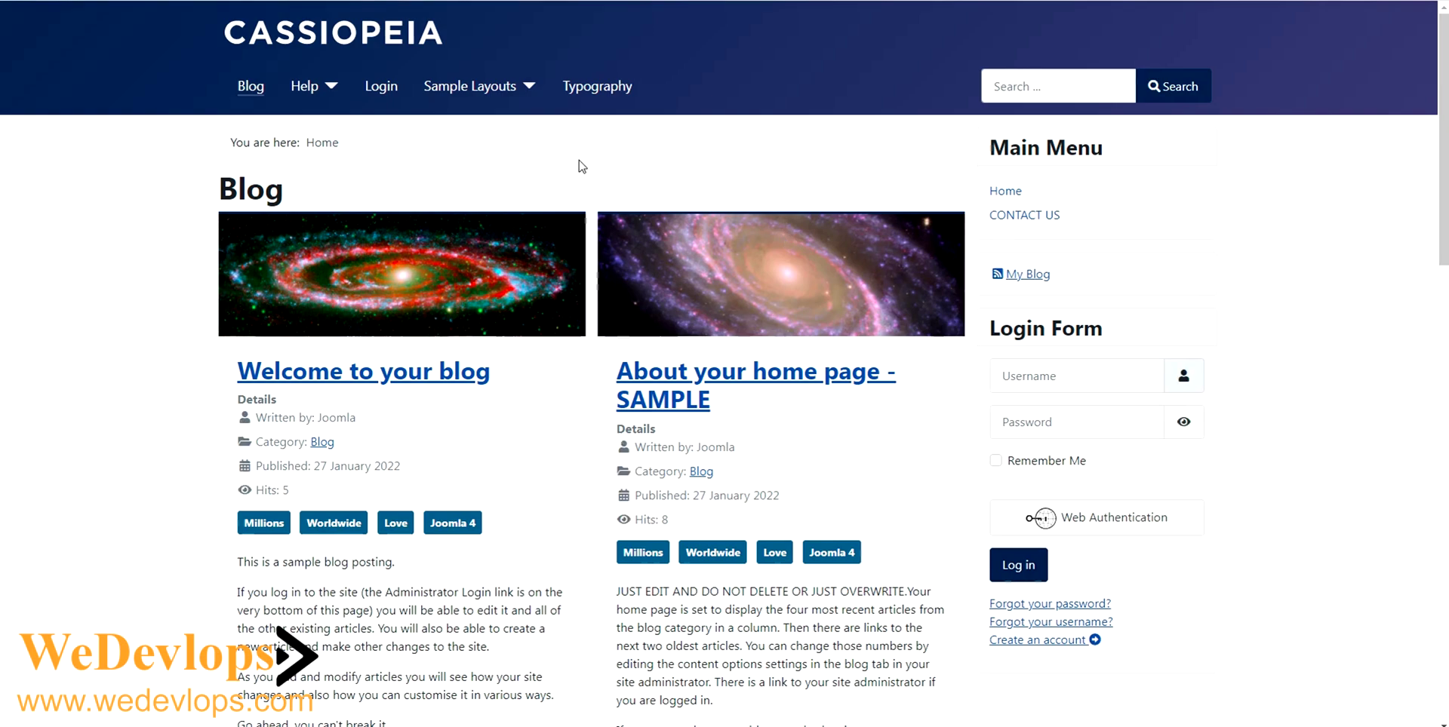
scroll(581, 166, down, 1)
scroll(581, 166, down, 2)
scroll(581, 166, down, 2)
scroll(581, 170, up, 4)
scroll(581, 170, up, 1)
scroll(715, 151, down, 2)
scroll(715, 151, down, 2)
scroll(716, 151, down, 3)
scroll(715, 151, down, 3)
scroll(714, 151, down, 5)
scroll(714, 151, up, 2)
scroll(714, 151, up, 6)
scroll(713, 150, up, 5)
scroll(715, 151, up, 4)
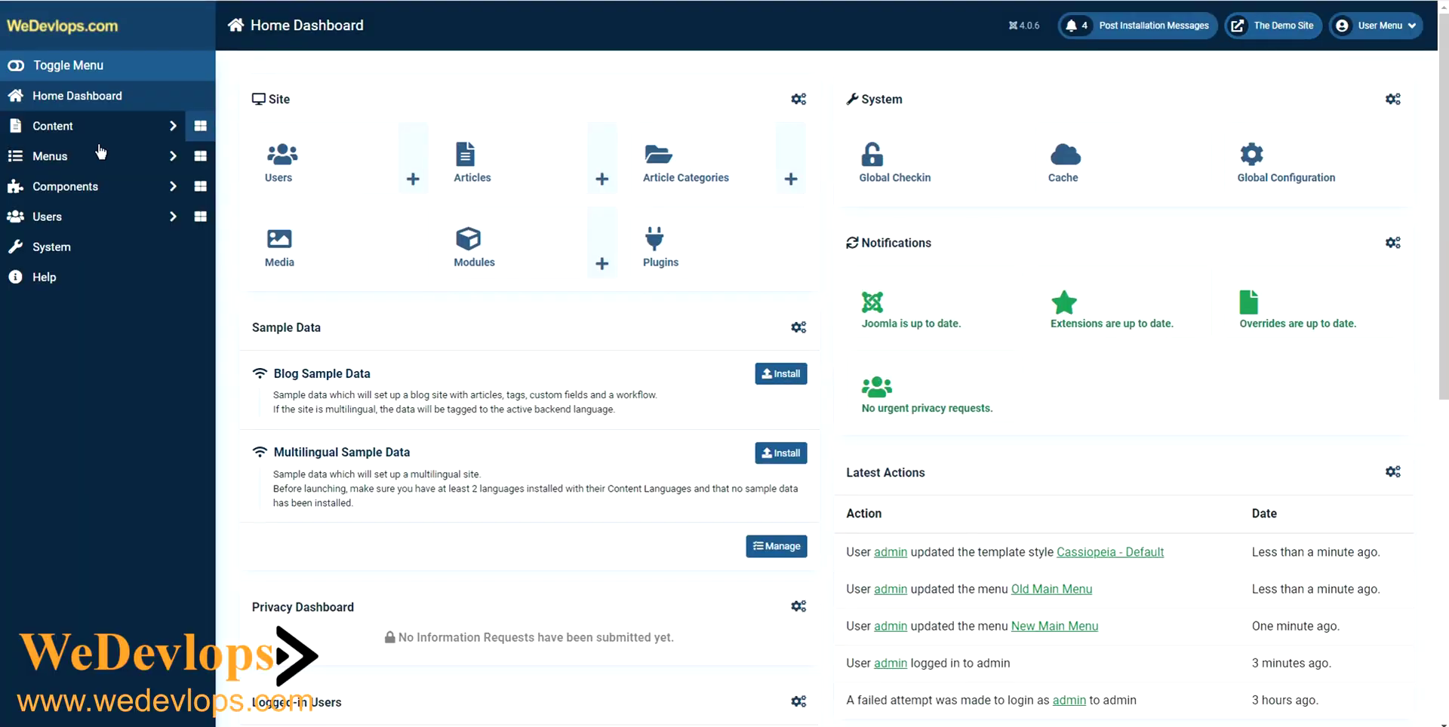
Move the CONTACT US item from Old Main Menu into New Main Menu and save it.
click(69, 157)
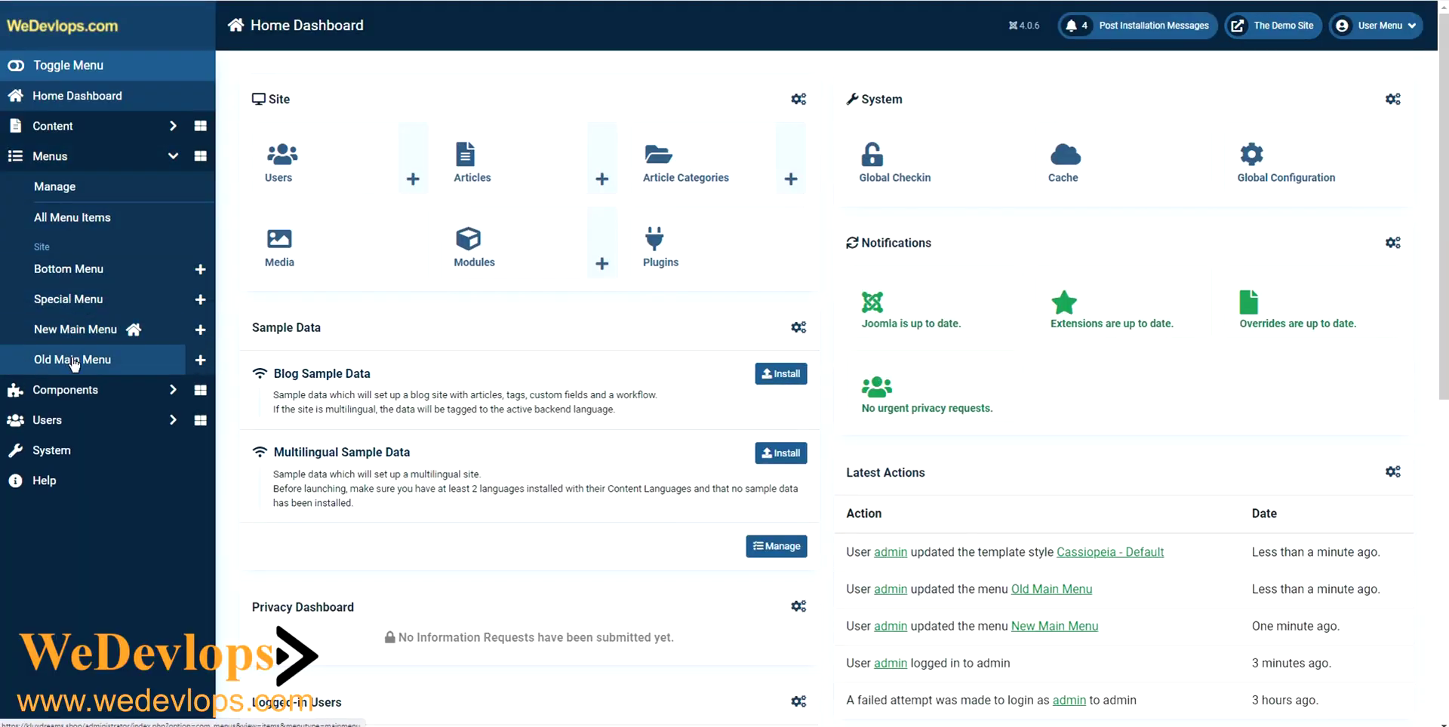
click(101, 363)
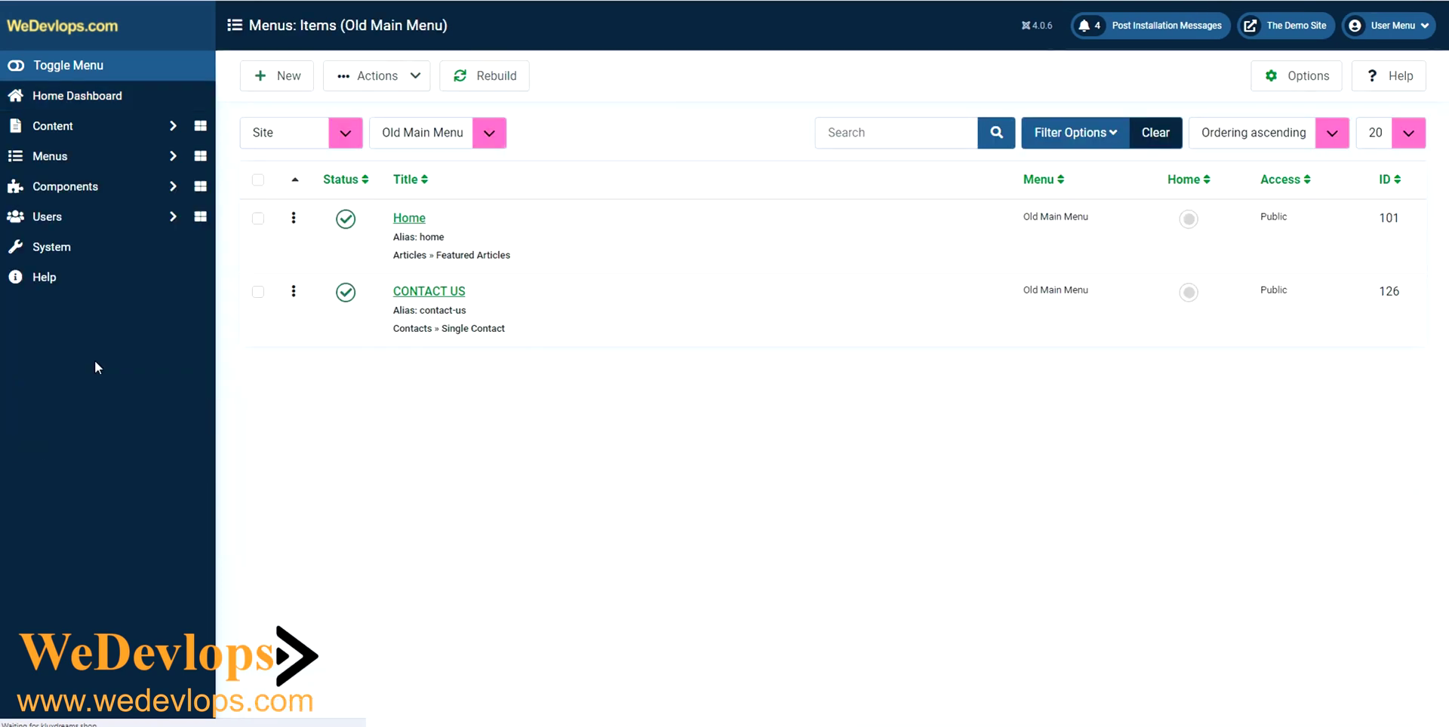
click(440, 294)
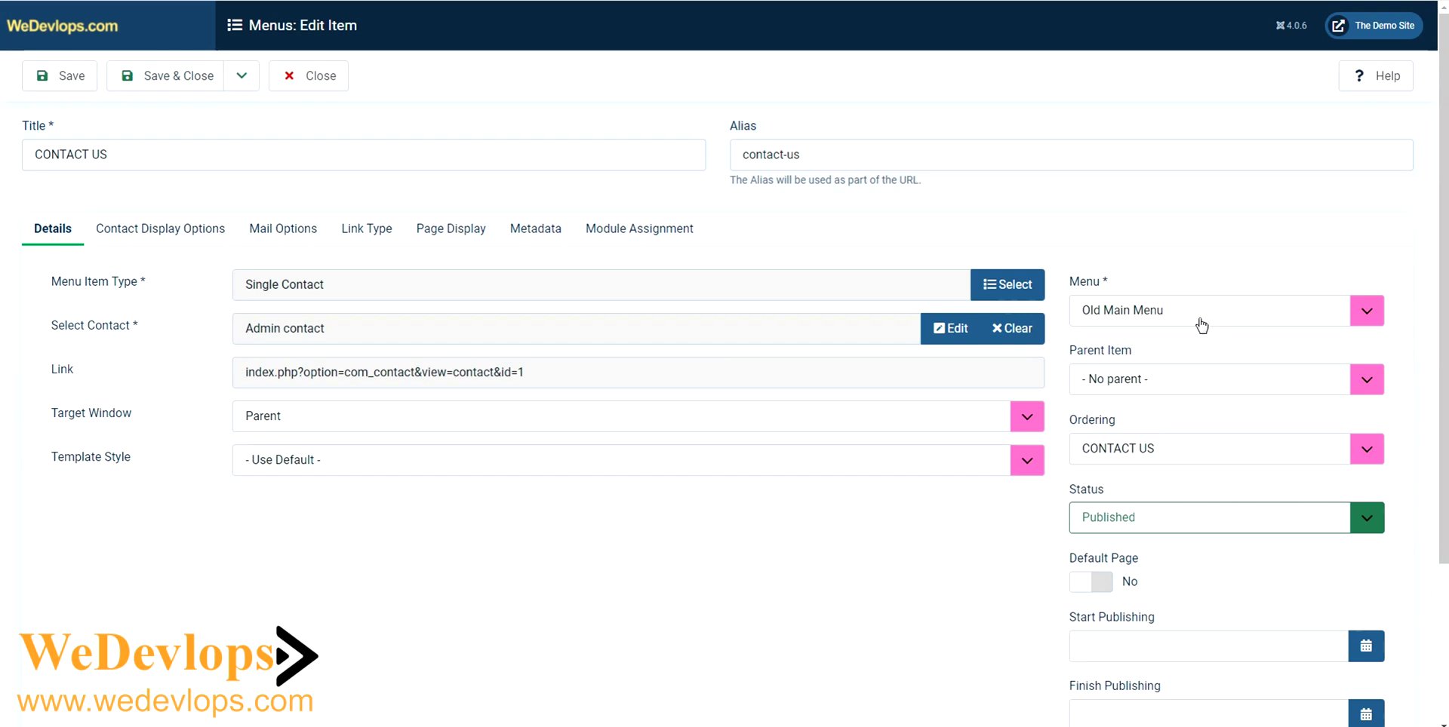
click(1365, 320)
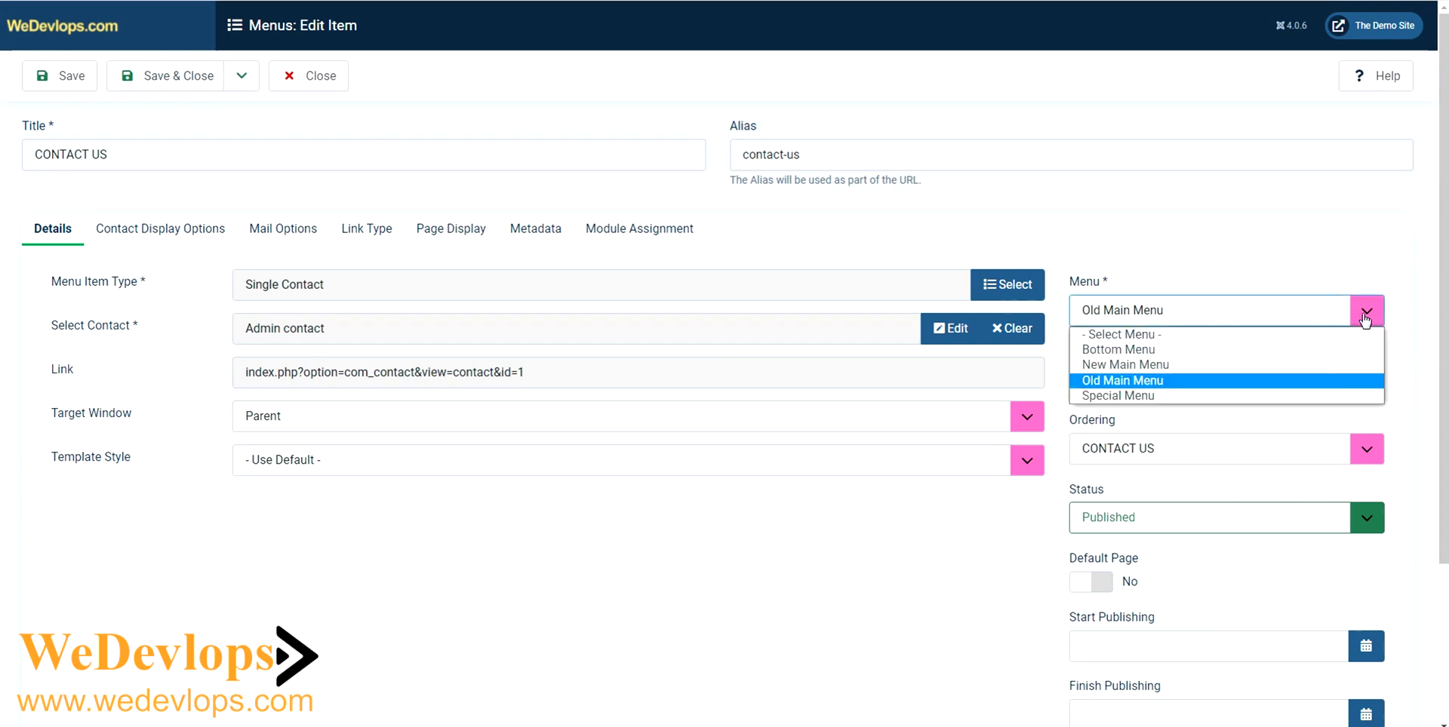
click(1198, 368)
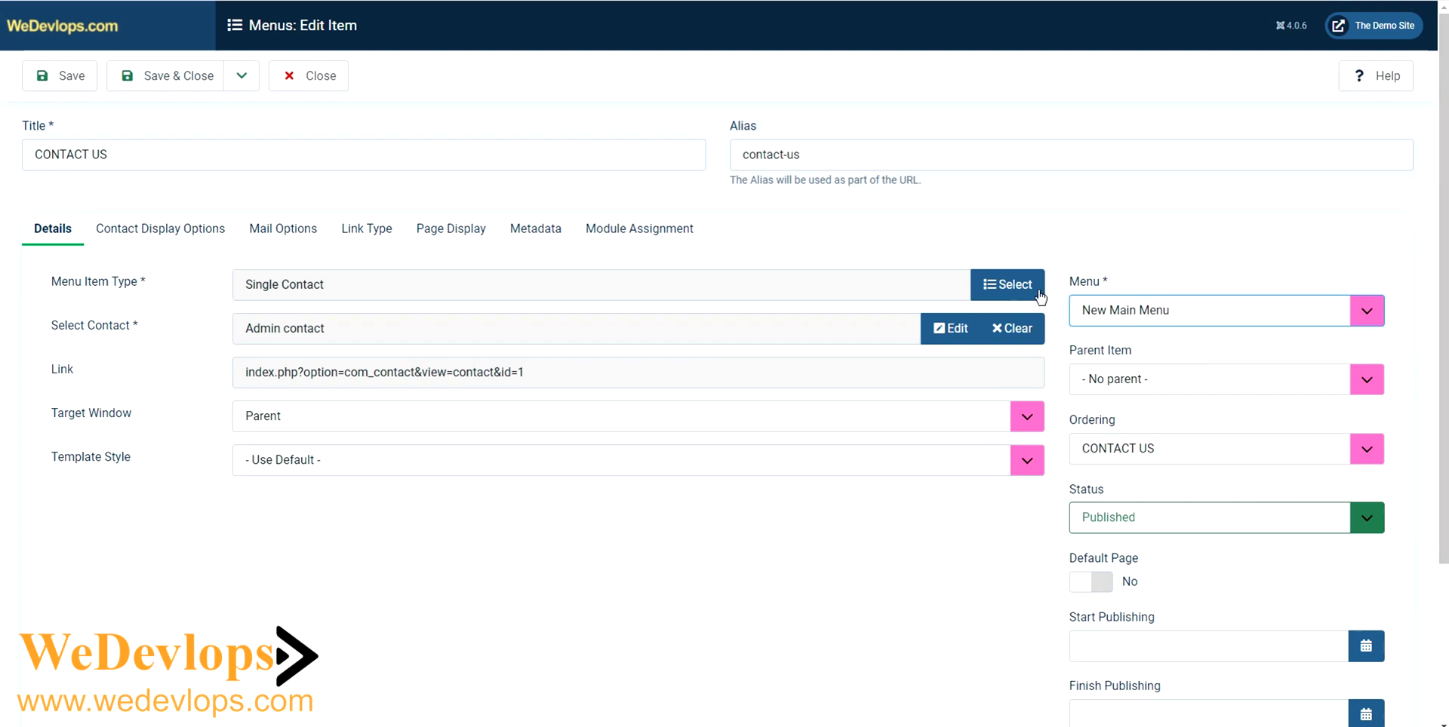
click(153, 87)
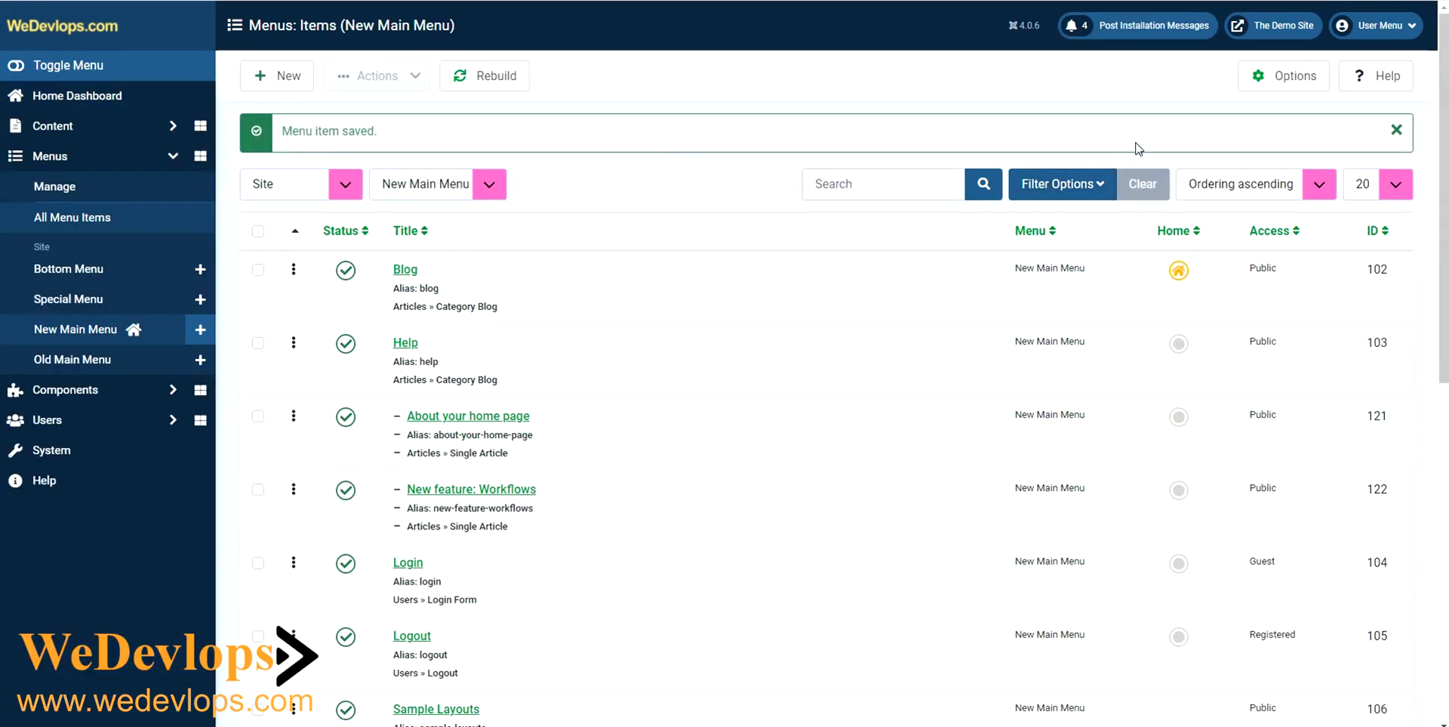
Scroll down and back up to review CONTACT US in its new menu.
scroll(746, 243, down, 1)
scroll(747, 245, down, 3)
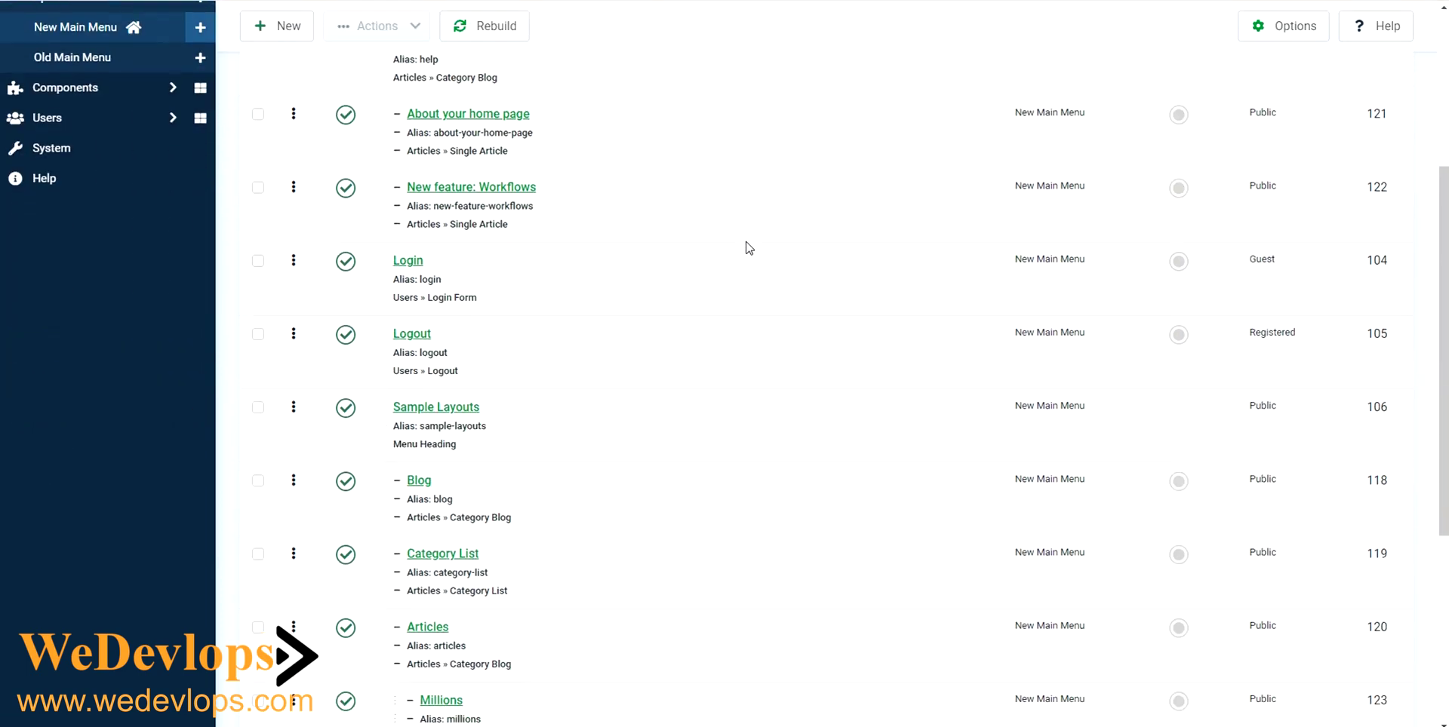
scroll(747, 248, down, 2)
scroll(745, 245, down, 2)
scroll(747, 246, down, 1)
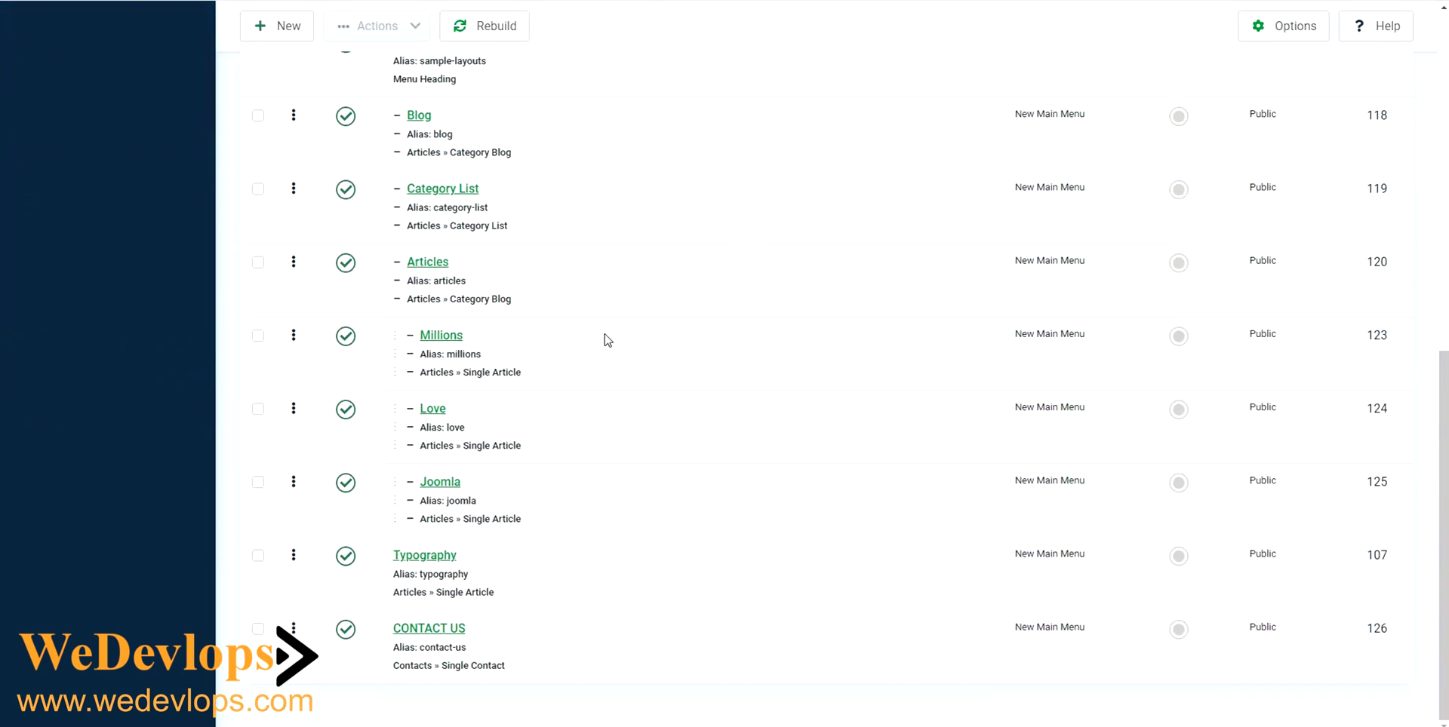
scroll(935, 478, up, 2)
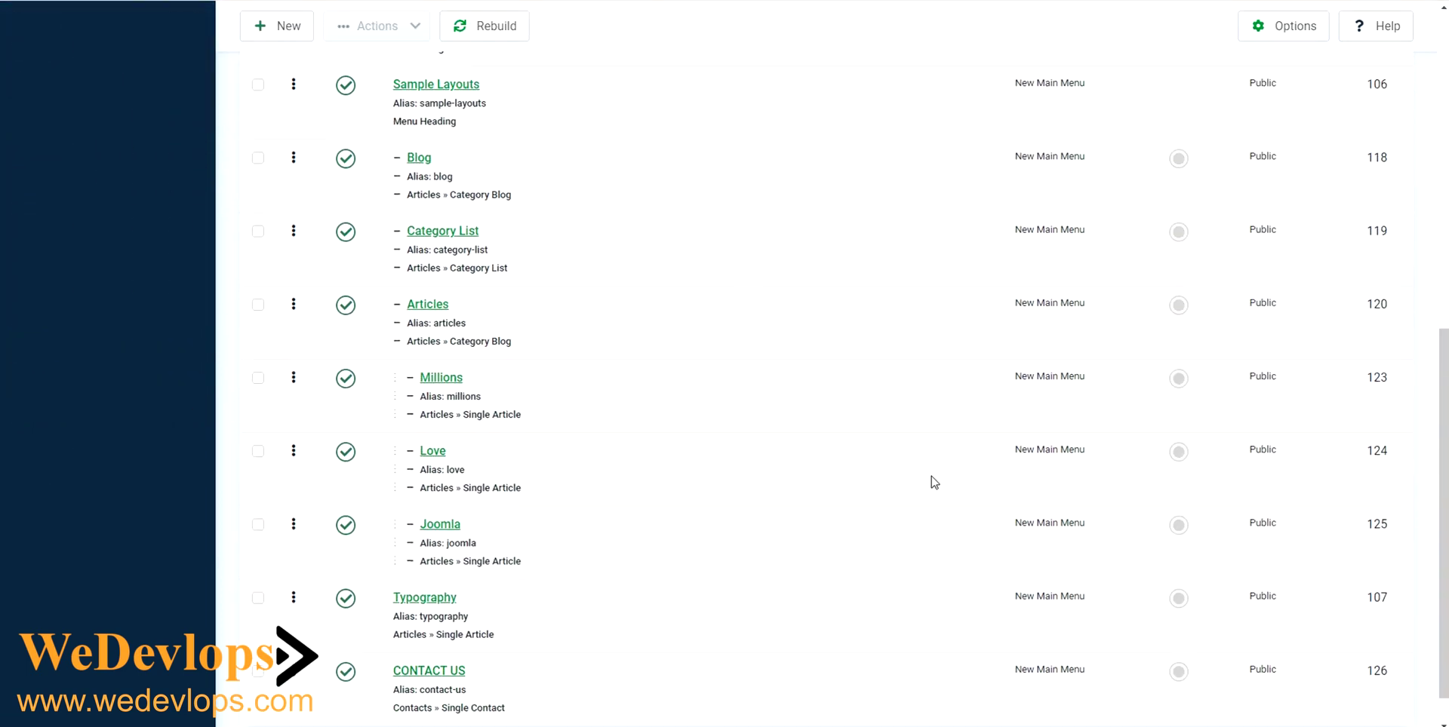
scroll(934, 479, up, 6)
scroll(934, 479, up, 1)
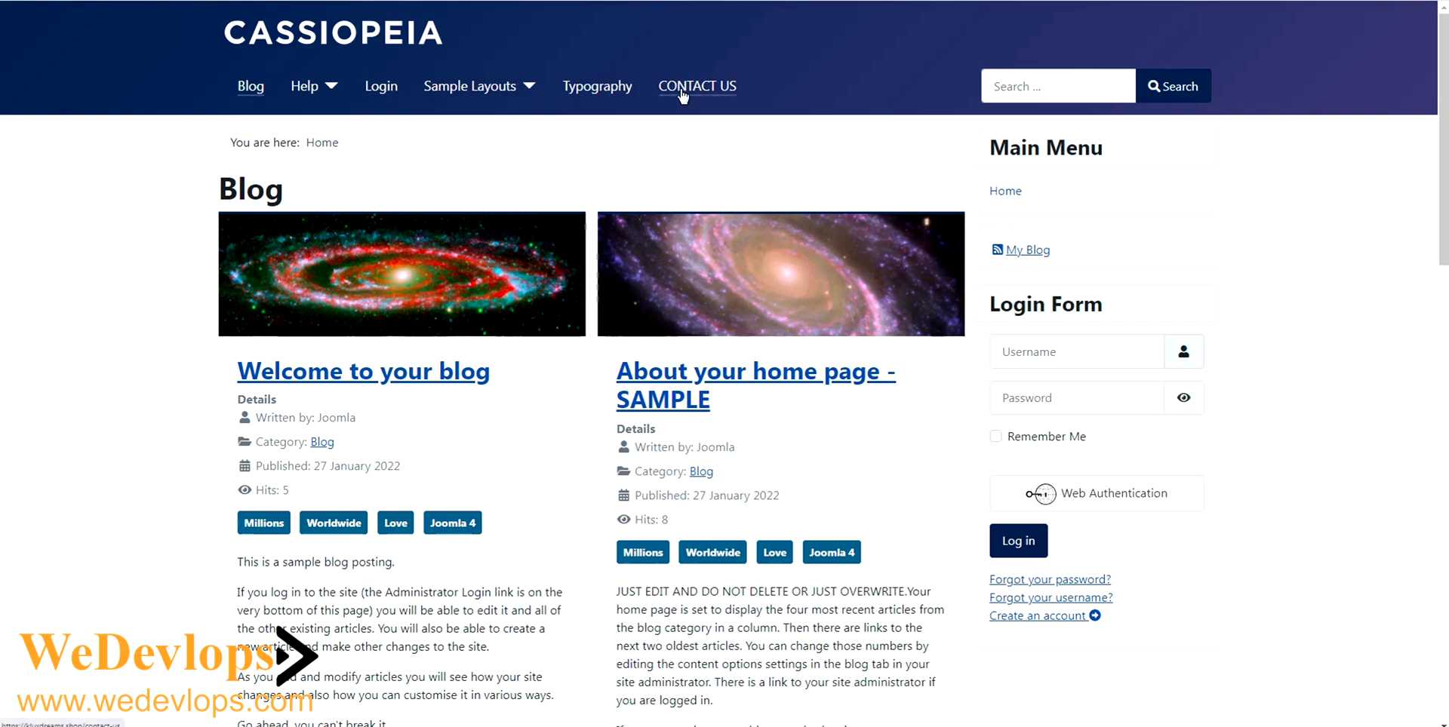
Scroll the Blog home page down and up, checking the sticky top menu with CONTACT US.
scroll(900, 237, down, 3)
scroll(900, 237, down, 4)
scroll(900, 237, down, 6)
scroll(900, 237, down, 3)
scroll(900, 237, down, 2)
scroll(901, 236, up, 1)
scroll(900, 237, up, 6)
scroll(900, 237, up, 5)
scroll(901, 237, up, 4)
scroll(898, 238, up, 2)
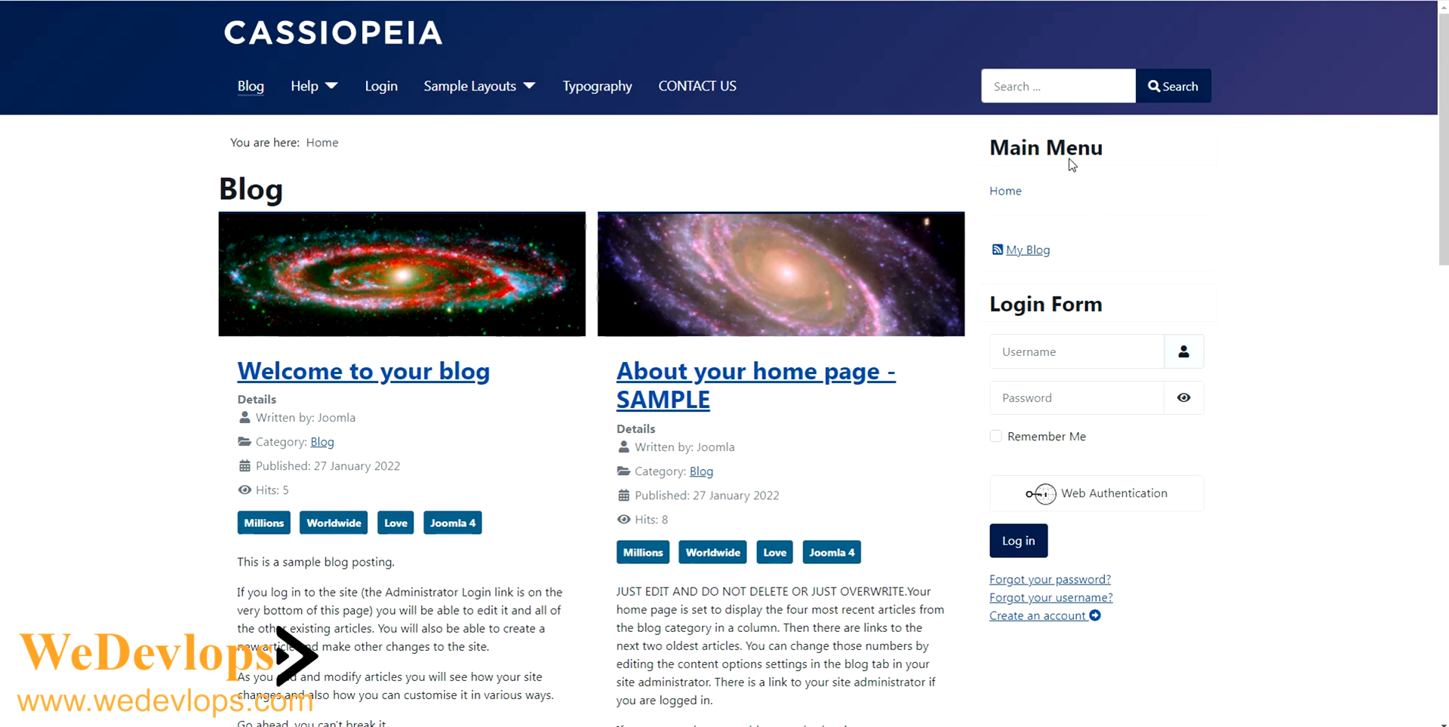
click(695, 86)
scroll(884, 329, down, 5)
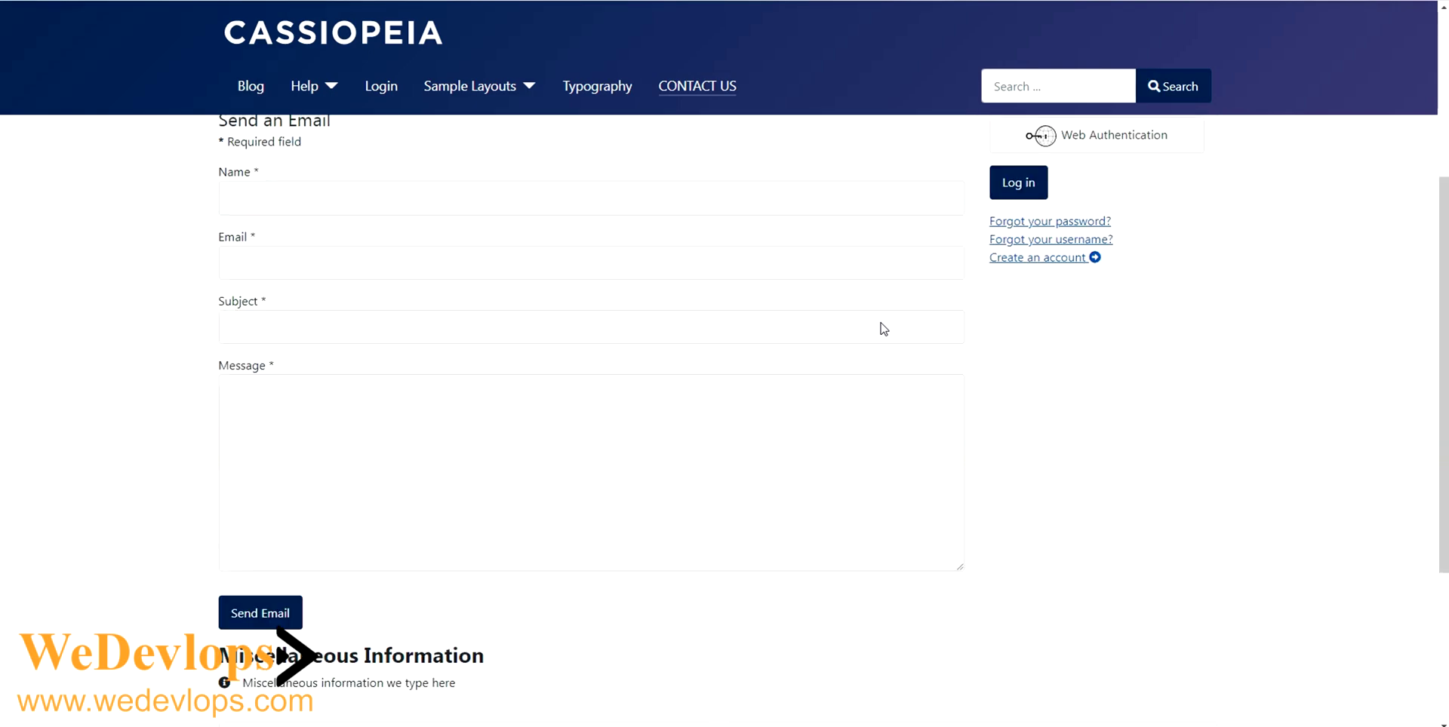
scroll(884, 329, down, 3)
scroll(884, 329, up, 3)
scroll(883, 329, up, 5)
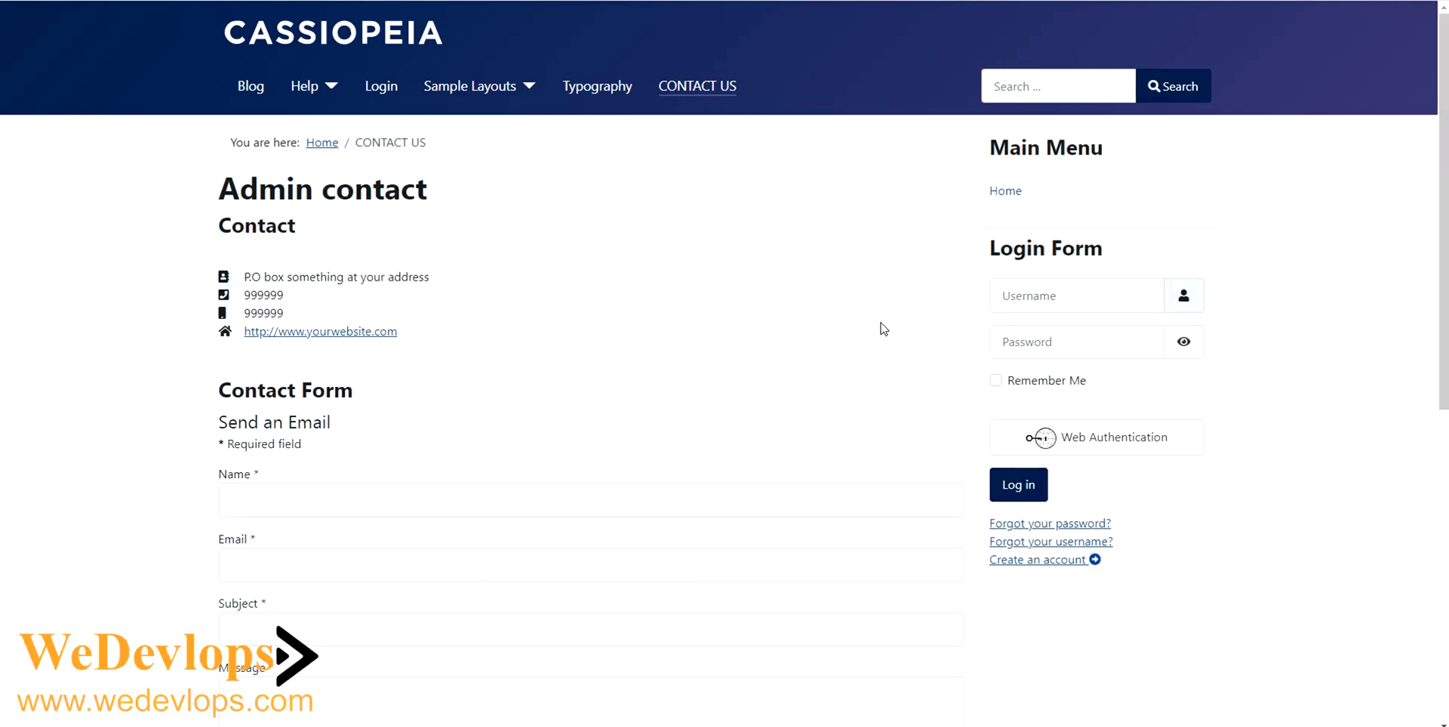